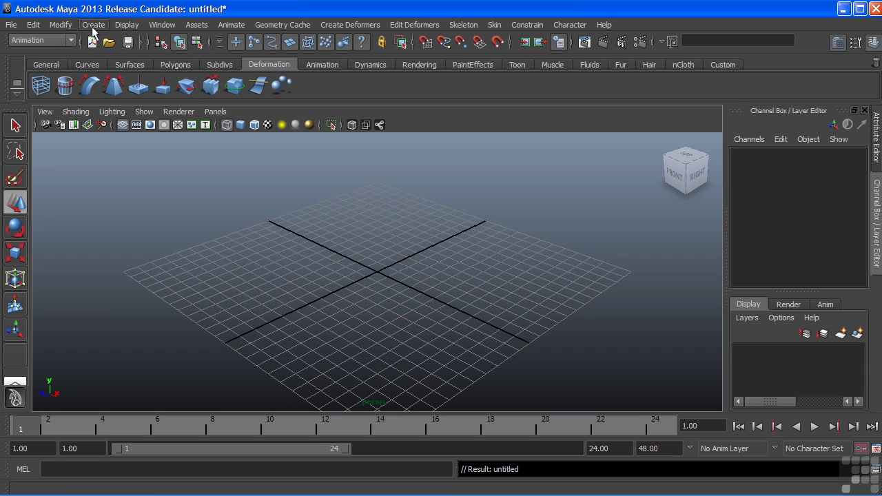
- Create a polygon sphere, pSphere1, at the scene origin
{"action": "left_click", "coordinate": [93, 26]}
{"action": "mouse_move", "coordinate": [158, 57]}
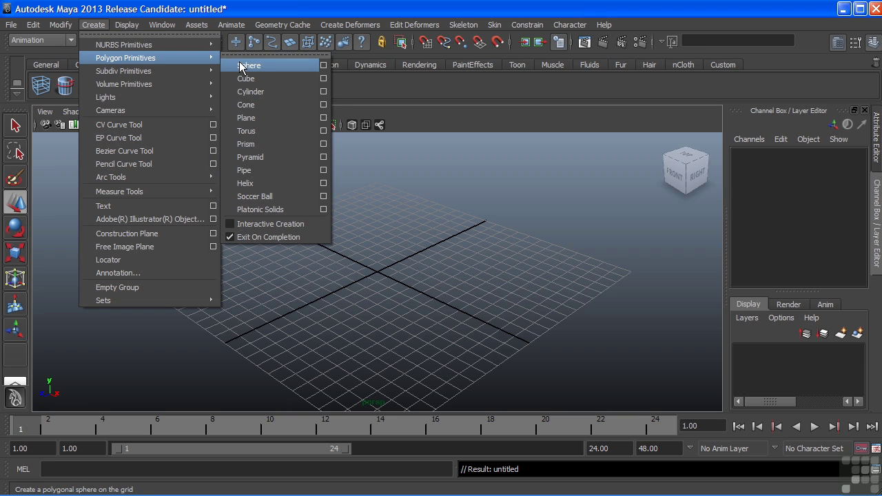
{"action": "left_click", "coordinate": [241, 65]}
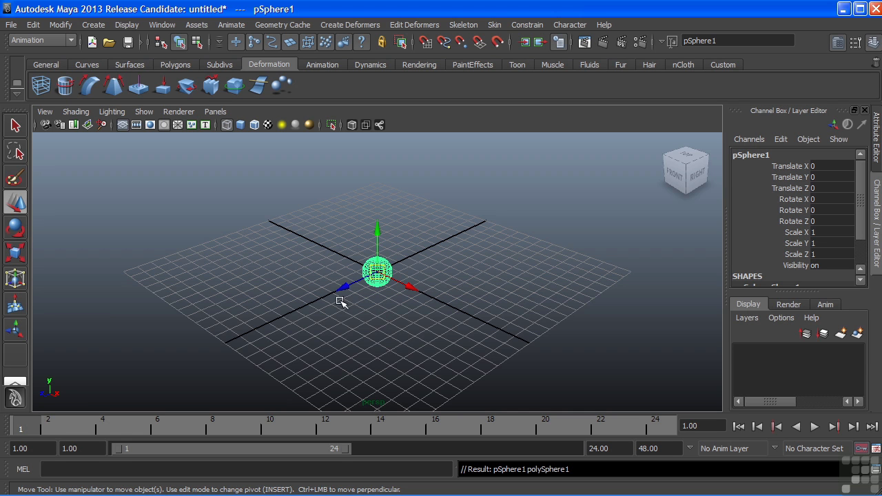
- Dolly, tumble and pan the perspective view in close on the sphere
{"action": "right_click_drag", "start_coordinate": [343, 279], "coordinate": [620, 282], "text": "alt"}
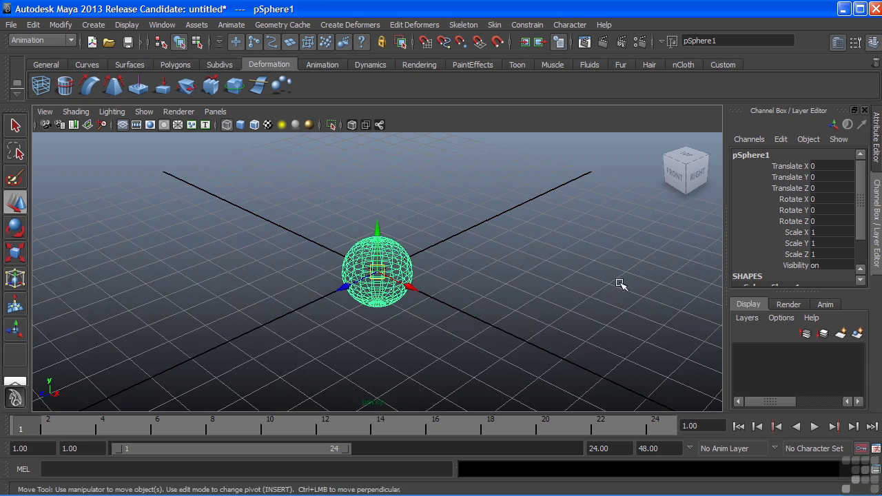
{"action": "left_click_drag", "start_coordinate": [620, 282], "coordinate": [473, 264], "text": "alt"}
{"action": "middle_click_drag", "start_coordinate": [473, 264], "coordinate": [467, 255], "text": "alt"}
{"action": "right_click_drag", "start_coordinate": [467, 255], "coordinate": [441, 276], "text": "alt"}
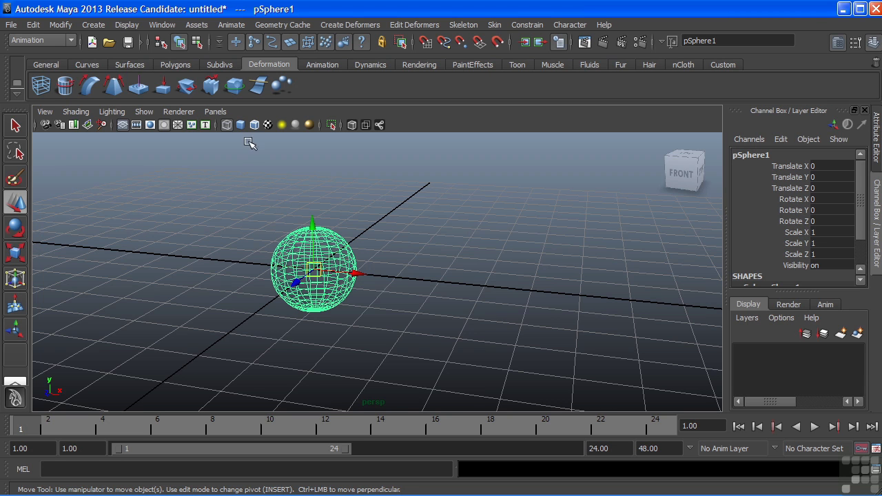
{"action": "left_click", "coordinate": [163, 26]}
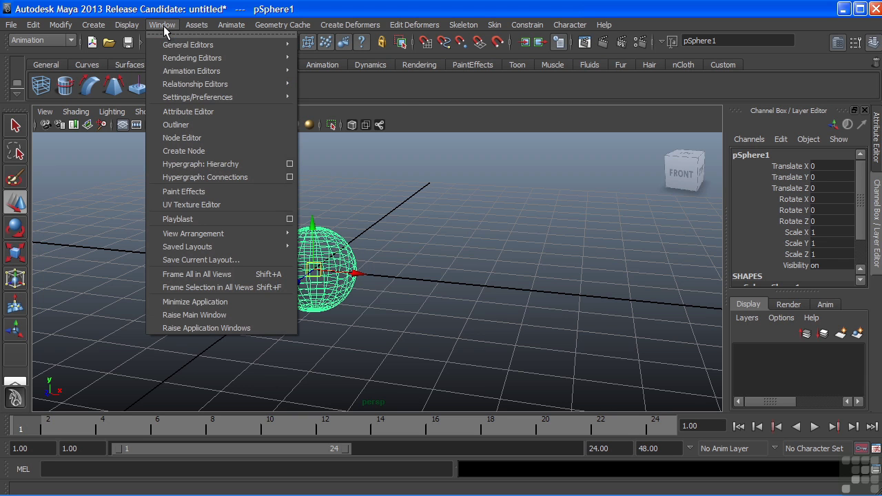
- Open the Hypergraph Hierarchy window, then pan, zoom and frame the pSphere1 node
{"action": "left_click", "coordinate": [227, 163]}
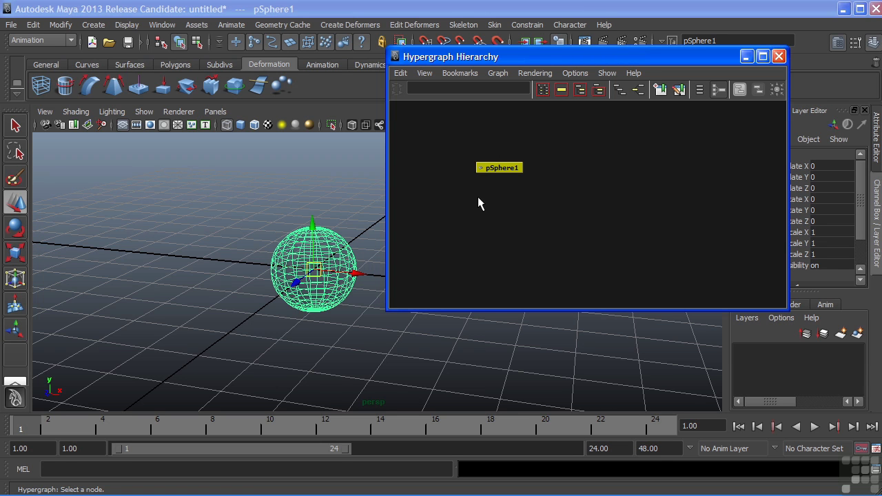
{"action": "middle_click_drag", "start_coordinate": [480, 204], "coordinate": [595, 202], "text": "alt"}
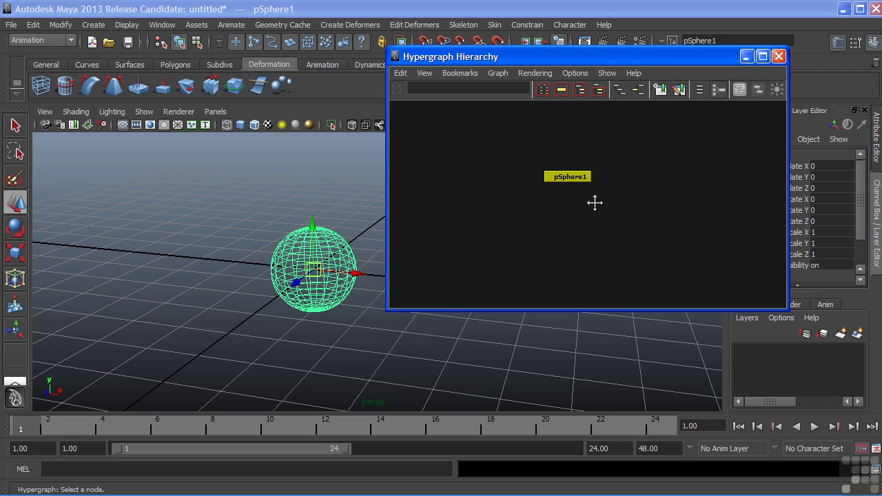
{"action": "right_click_drag", "start_coordinate": [532, 228], "coordinate": [646, 217], "text": "alt"}
{"action": "middle_click_drag", "start_coordinate": [530, 173], "coordinate": [572, 201], "text": "alt"}
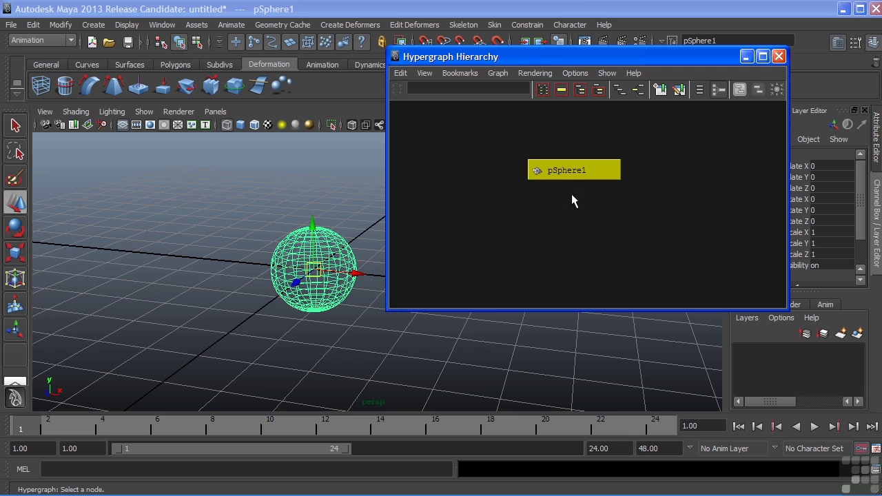
{"action": "right_click_drag", "start_coordinate": [572, 195], "coordinate": [469, 216], "text": "alt"}
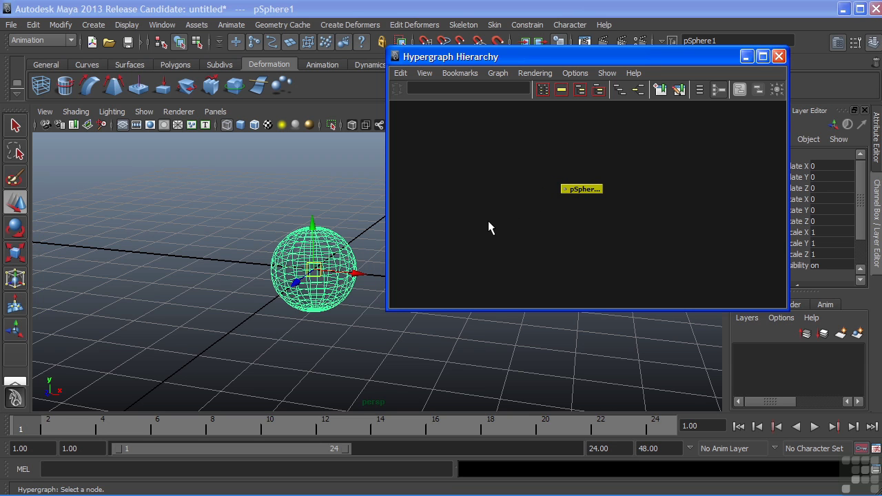
{"action": "key", "text": "f"}
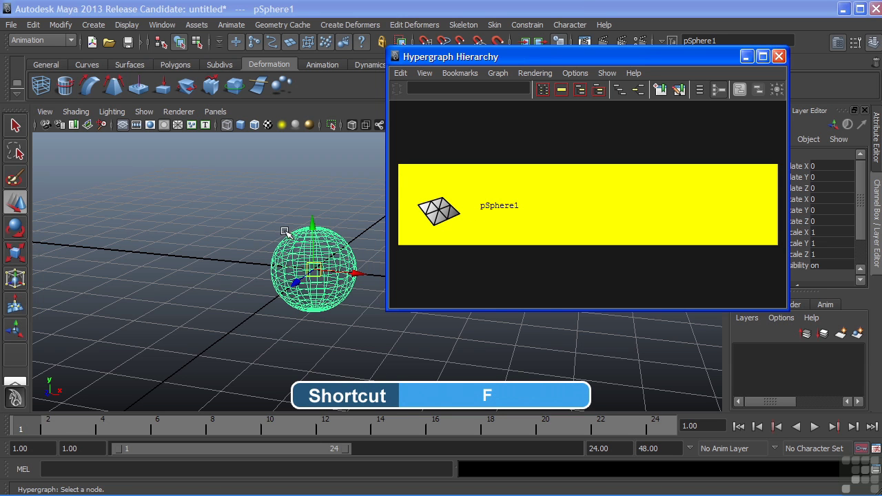
{"action": "key", "text": "f"}
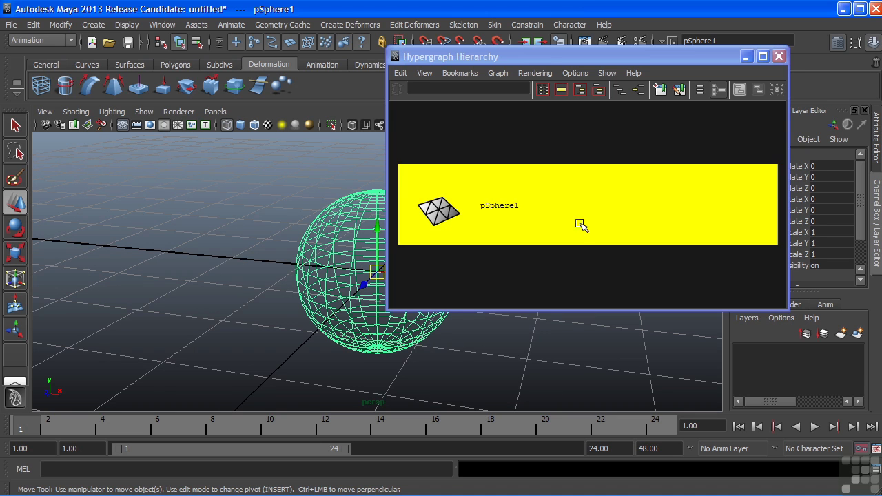
{"action": "right_click_drag", "start_coordinate": [723, 215], "coordinate": [533, 193], "text": "alt"}
- Display shape nodes so pSphereShape1 appears under pSphere1, and move the Hypergraph left
{"action": "left_click", "coordinate": [597, 89]}
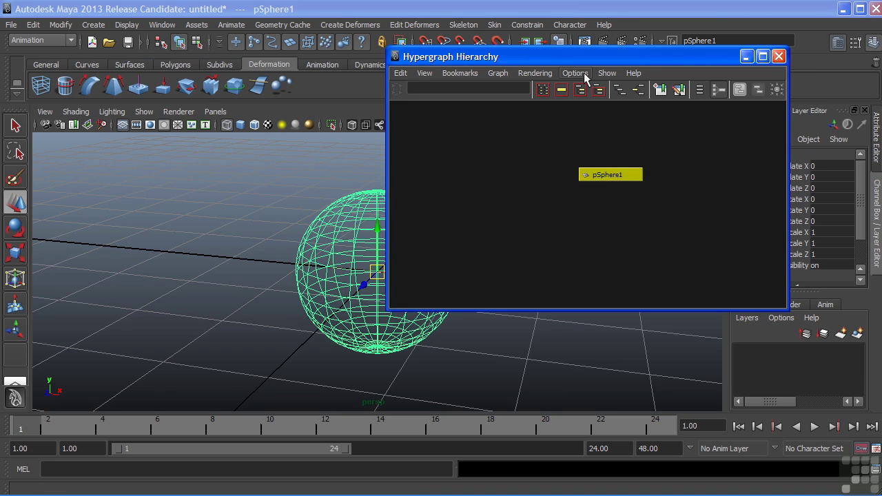
{"action": "left_click", "coordinate": [584, 72]}
{"action": "mouse_move", "coordinate": [582, 89]}
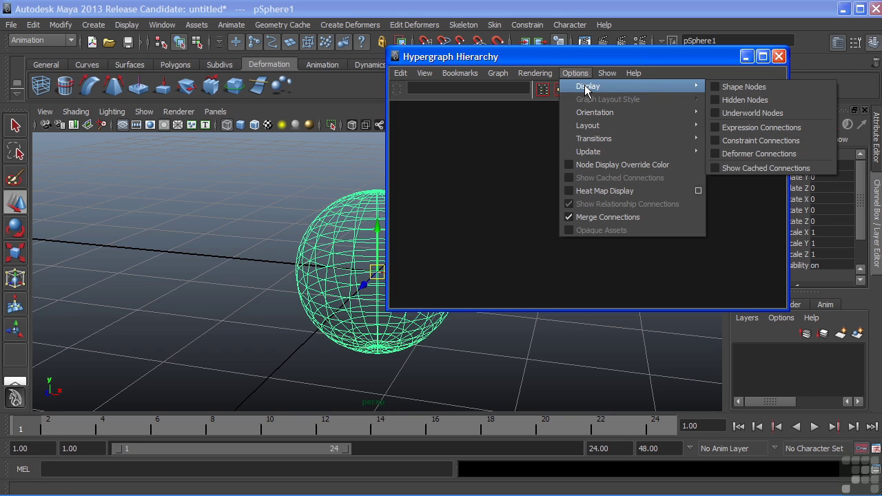
{"action": "left_click", "coordinate": [713, 87]}
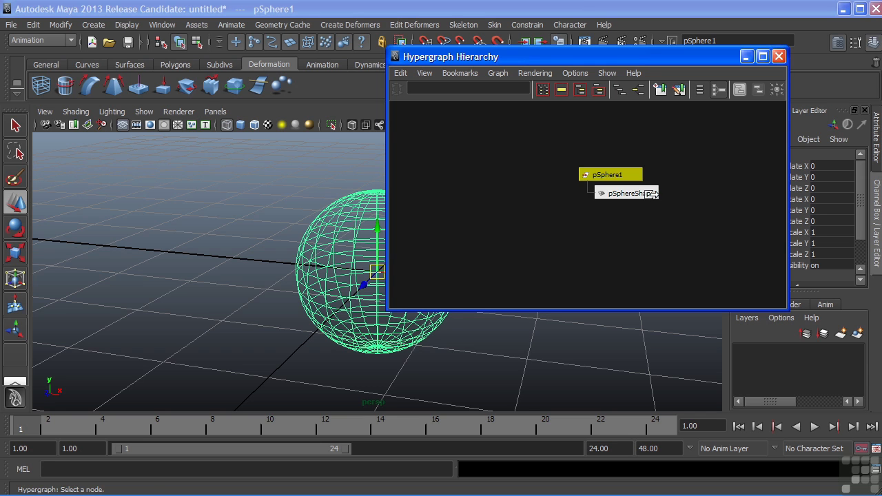
{"action": "left_click_drag", "start_coordinate": [605, 58], "coordinate": [496, 55]}
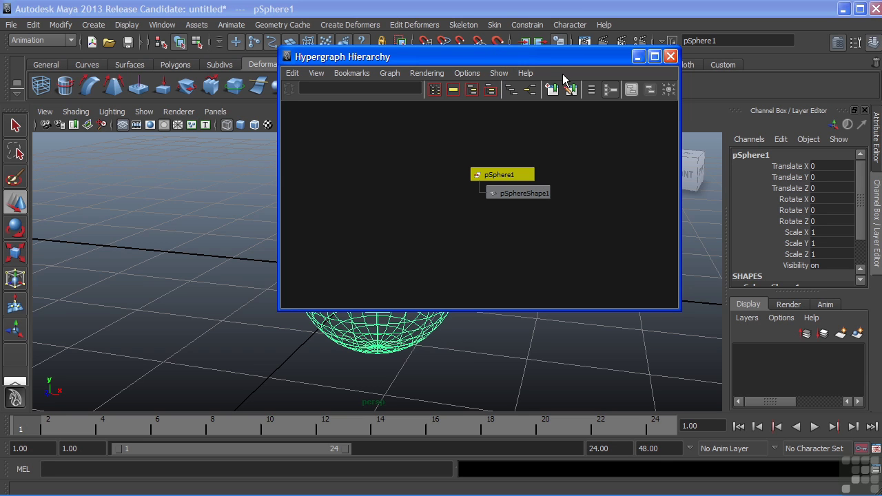
- Open the Attribute Editor, browse pSphere1's transform tab, and end on pSphereShape1's mesh tab
{"action": "left_click_drag", "start_coordinate": [607, 57], "coordinate": [486, 56]}
{"action": "left_click", "coordinate": [876, 133]}
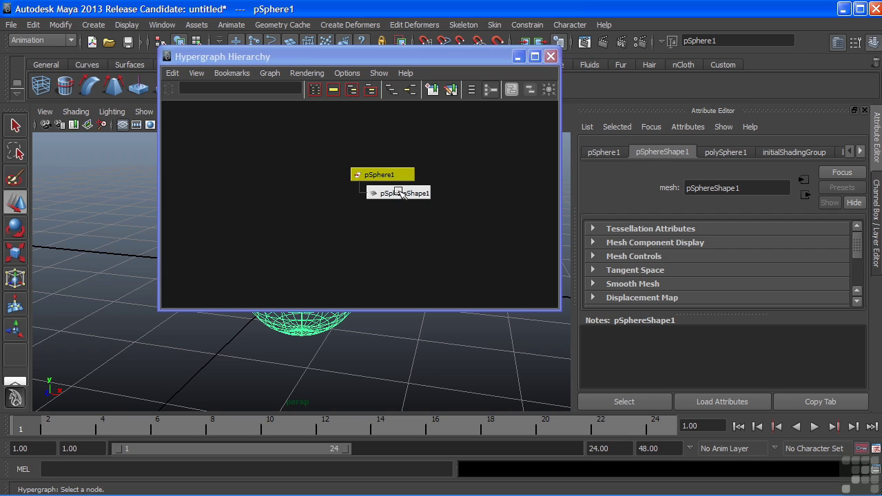
{"action": "left_click", "coordinate": [615, 152]}
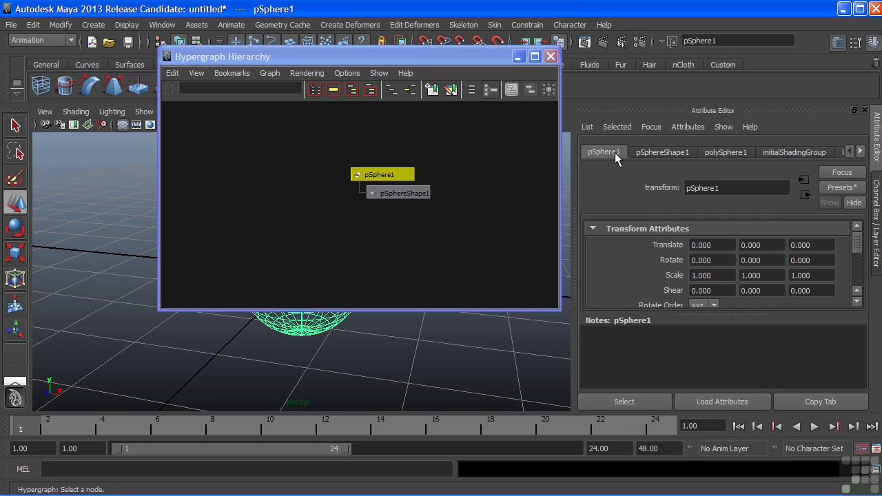
{"action": "middle_click_drag", "start_coordinate": [409, 168], "coordinate": [591, 198]}
{"action": "left_click", "coordinate": [878, 198]}
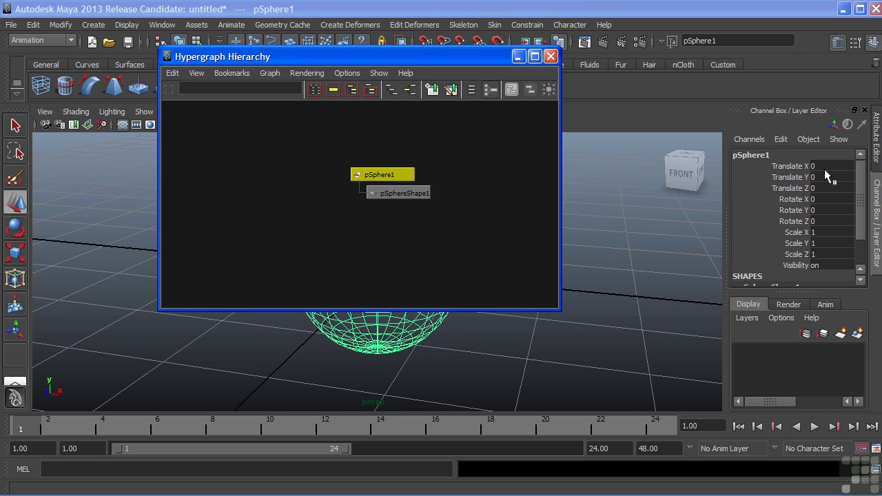
{"action": "left_click", "coordinate": [877, 137]}
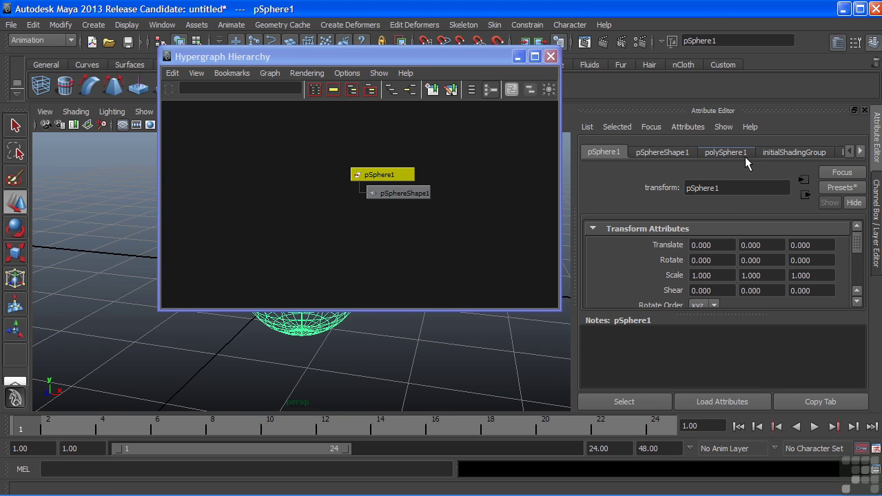
{"action": "left_click", "coordinate": [663, 151]}
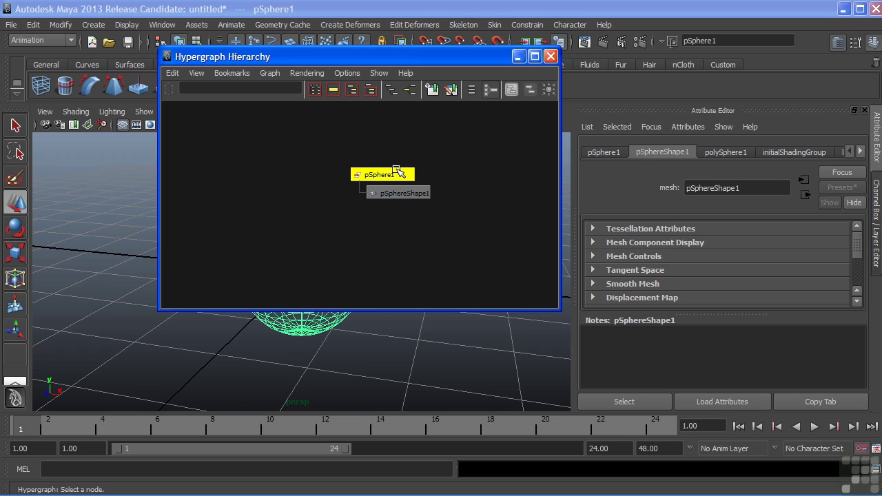
- Show hidden nodes so the persp, top, front and side cameras appear in the Hypergraph
{"action": "left_click", "coordinate": [349, 72]}
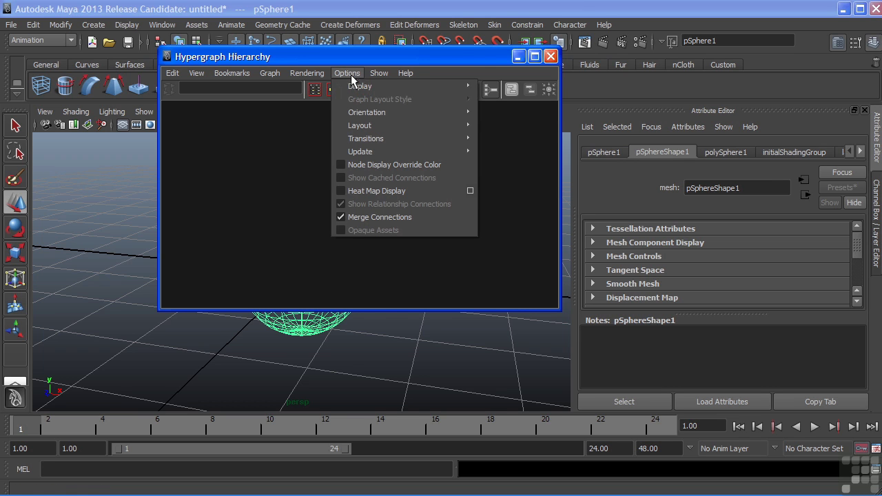
{"action": "mouse_move", "coordinate": [356, 89]}
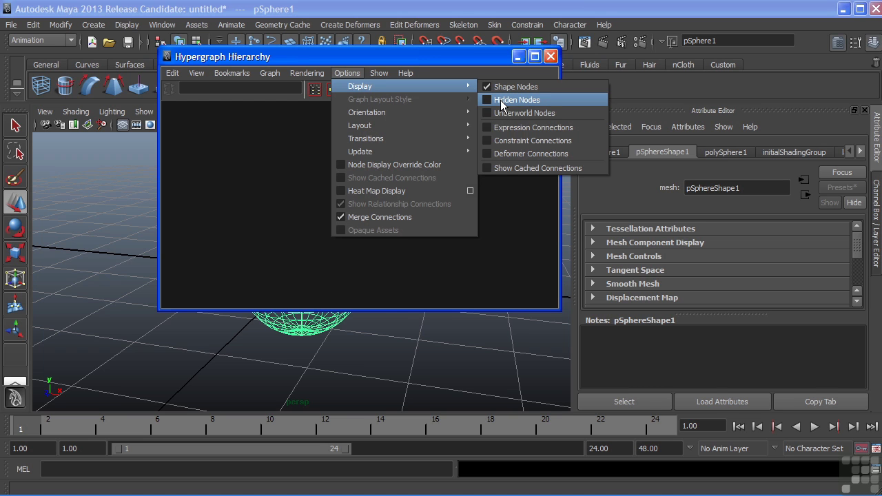
{"action": "left_click", "coordinate": [501, 101]}
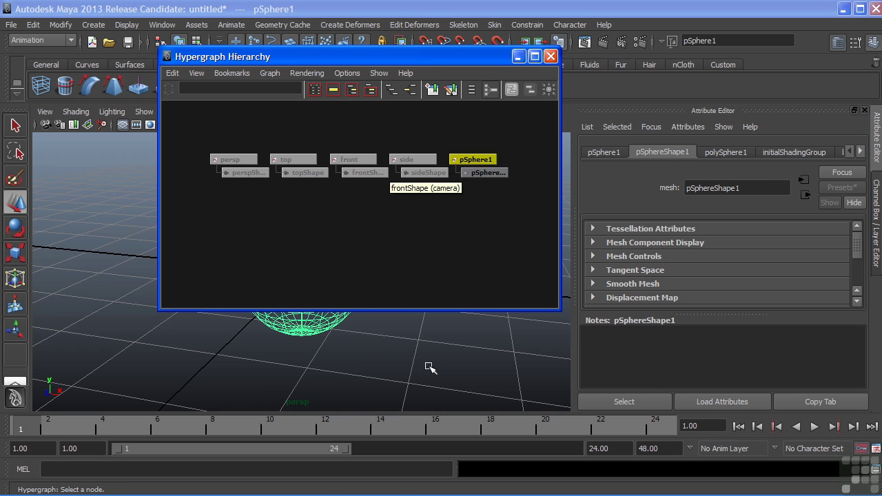
{"action": "scroll", "coordinate": [394, 357], "scroll_direction": "down", "scroll_amount": 3}
- Switch the viewport to the four-view layout and back to single perspective
{"action": "left_click_drag", "start_coordinate": [338, 58], "coordinate": [590, 89]}
{"action": "key", "text": "space"}
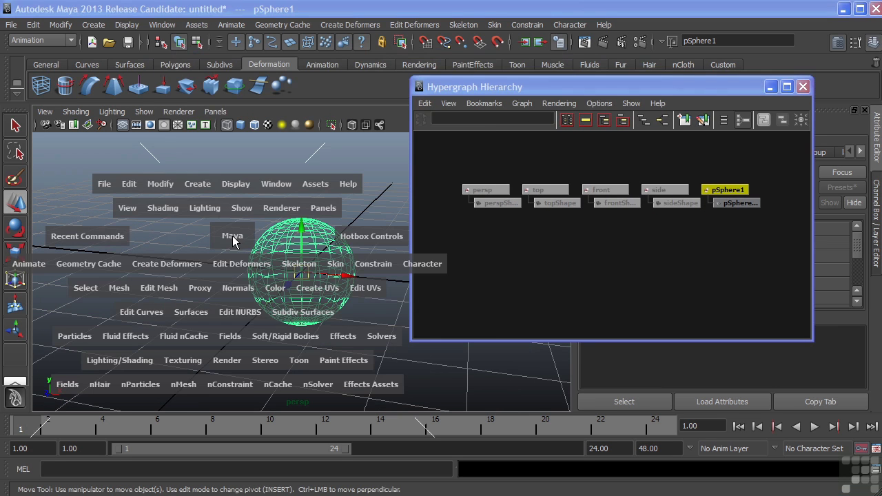
{"action": "key", "text": "space"}
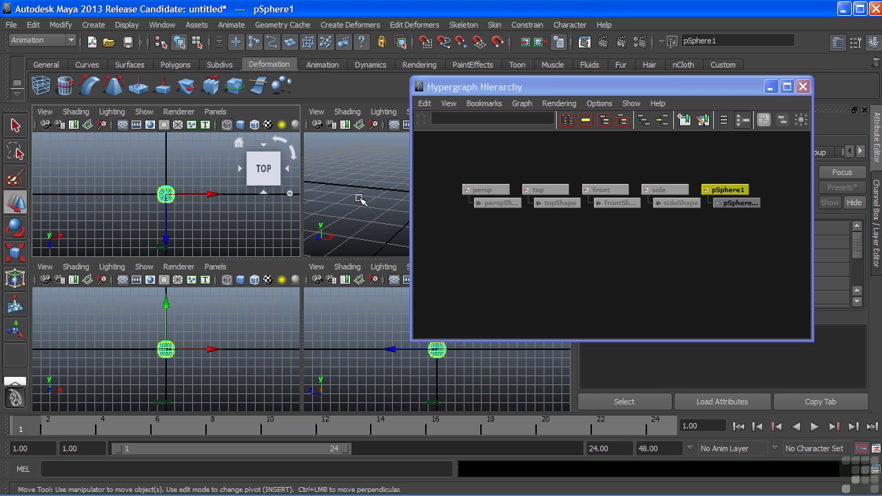
{"action": "key", "text": "space"}
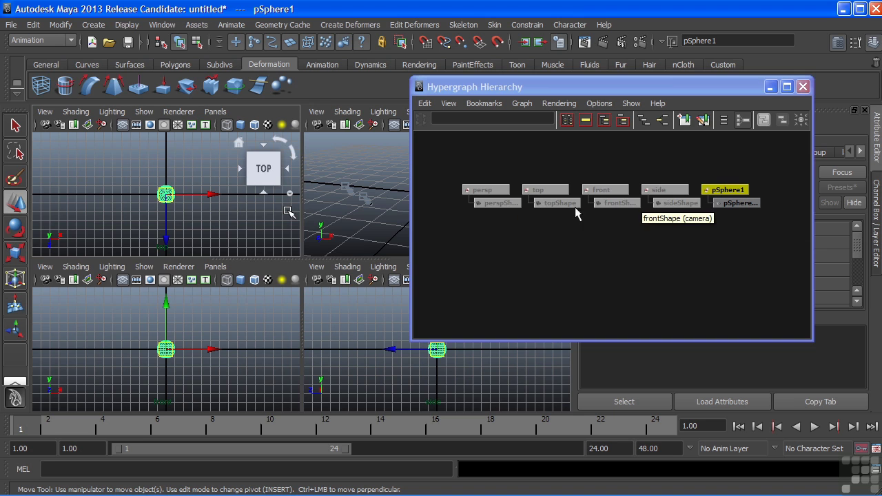
{"action": "key", "text": "space"}
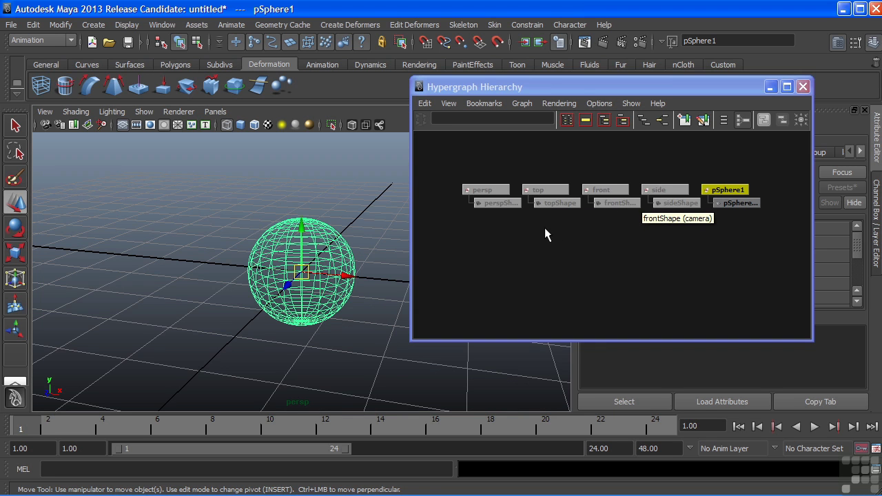
- Zoom the Hypergraph and shift its window left to uncover the Attribute Editor
{"action": "scroll", "coordinate": [551, 227], "scroll_direction": "up", "scroll_amount": 3}
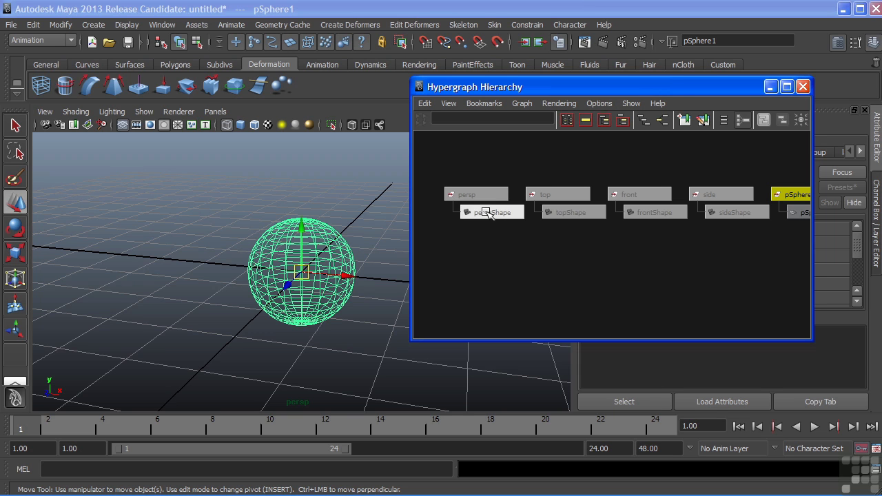
{"action": "scroll", "coordinate": [634, 238], "scroll_direction": "down", "scroll_amount": 2}
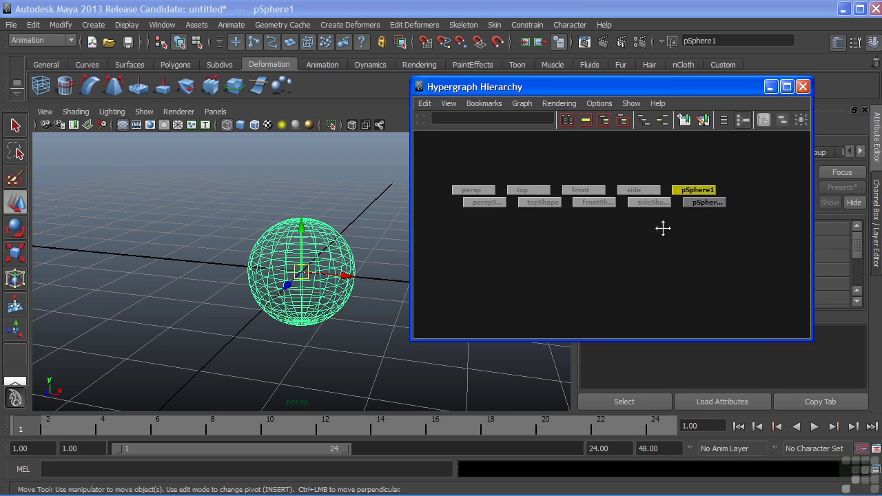
{"action": "scroll", "coordinate": [660, 228], "scroll_direction": "up", "scroll_amount": 2}
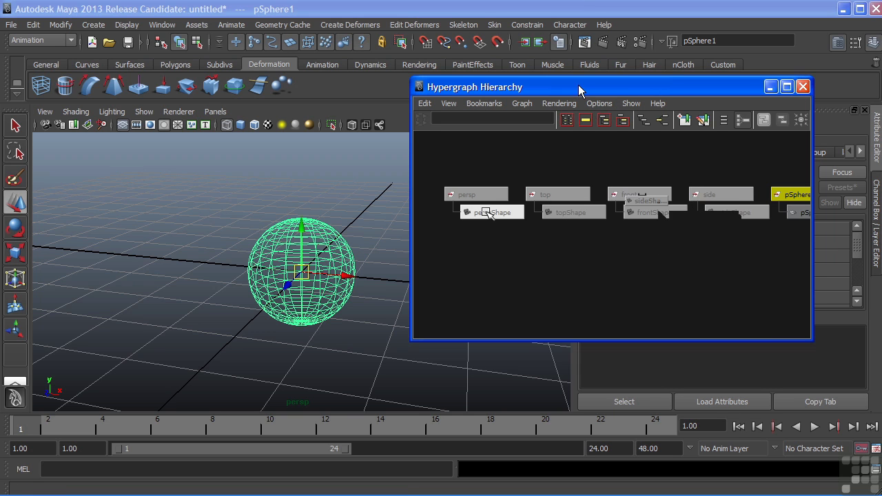
{"action": "left_click_drag", "start_coordinate": [578, 85], "coordinate": [395, 85]}
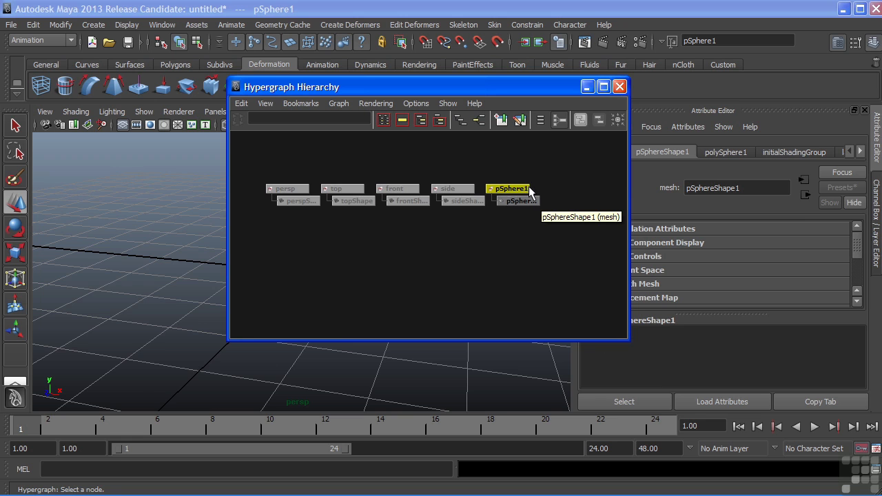
- Bring back the Channel Box and open a Hypergraph Connections window
{"action": "left_click", "coordinate": [876, 213]}
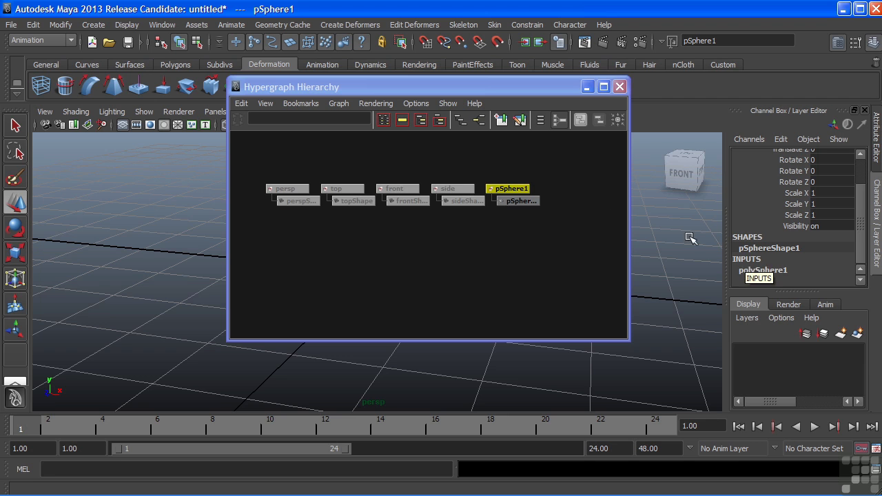
{"action": "left_click_drag", "start_coordinate": [431, 86], "coordinate": [548, 67]}
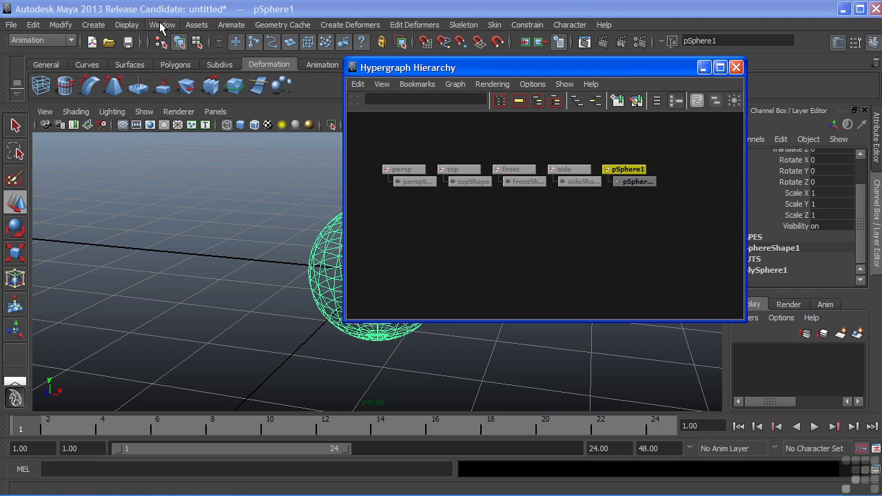
{"action": "left_click", "coordinate": [160, 26]}
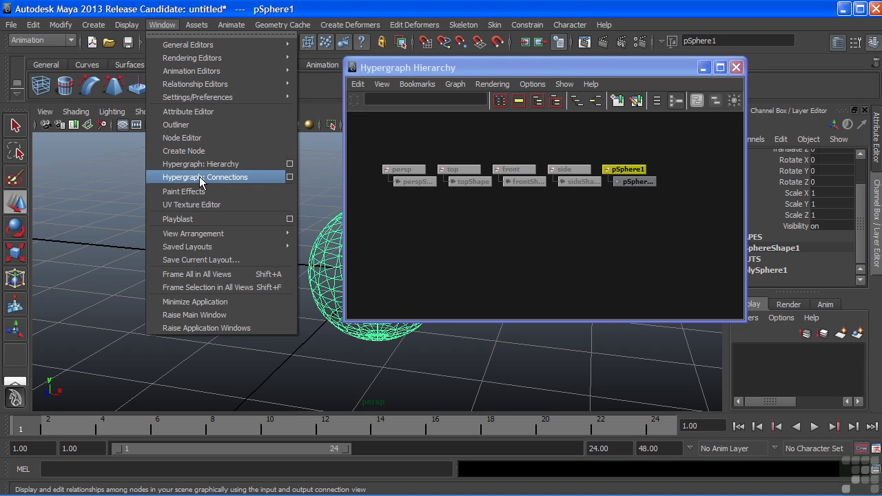
{"action": "left_click", "coordinate": [236, 179]}
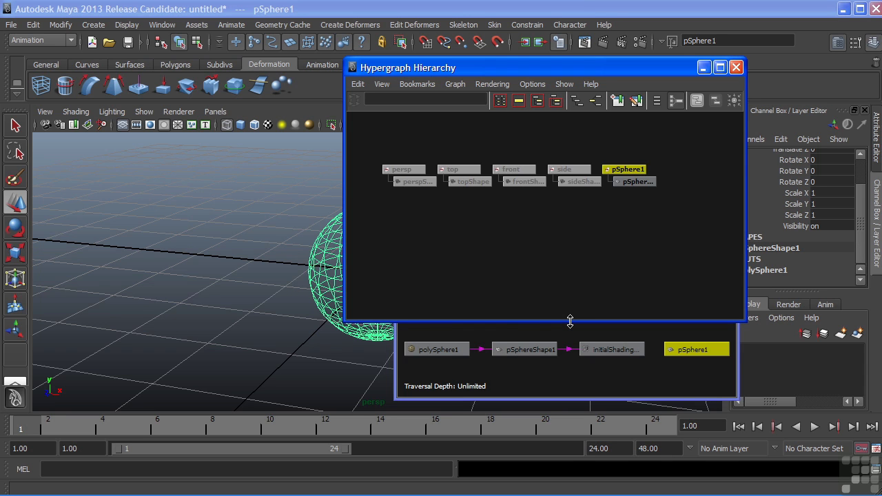
{"action": "left_click_drag", "start_coordinate": [570, 322], "coordinate": [587, 220]}
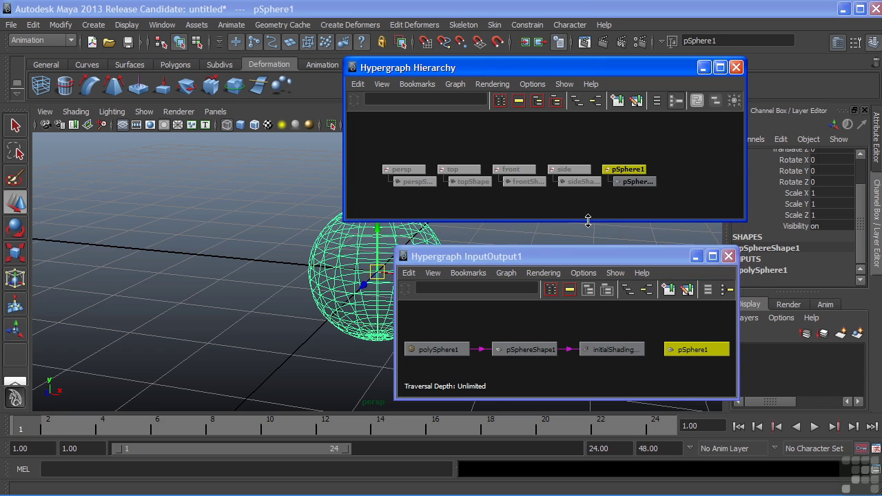
- Show pSphere1's input/output network, close the duplicate window, and expand polySphere1's inputs
{"action": "left_click", "coordinate": [596, 102]}
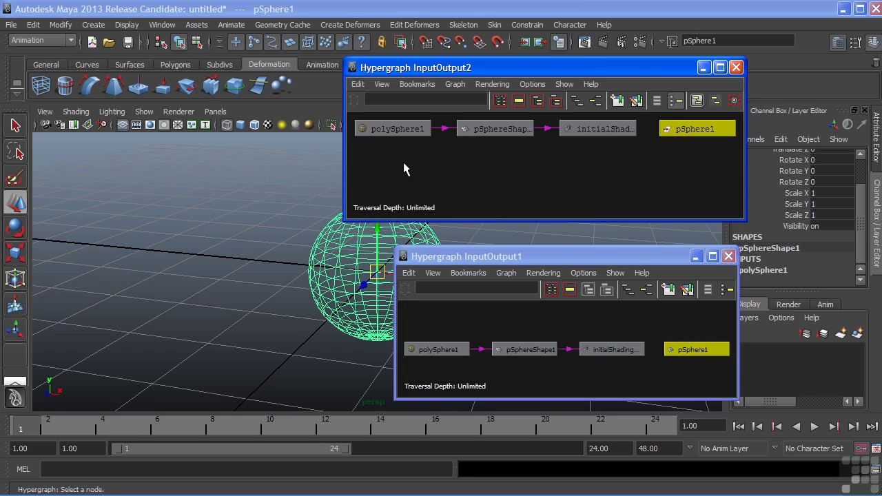
{"action": "left_click_drag", "start_coordinate": [540, 262], "coordinate": [220, 261]}
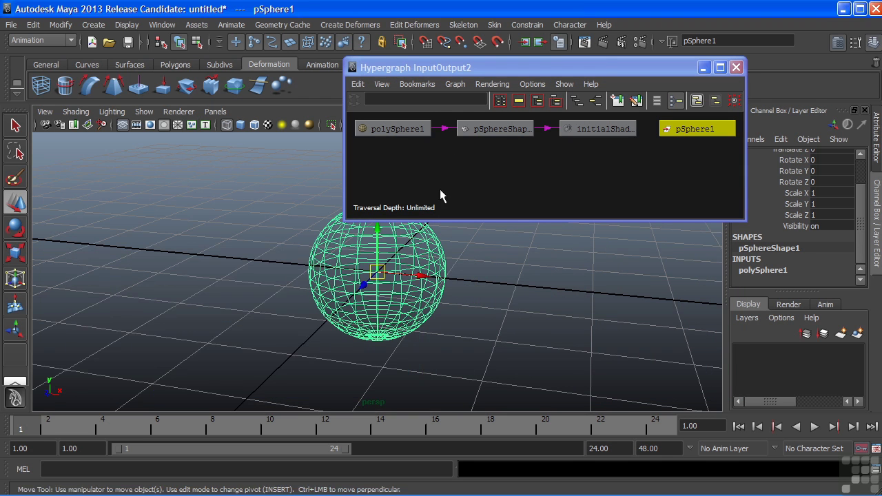
{"action": "left_click", "coordinate": [408, 256]}
{"action": "left_click_drag", "start_coordinate": [483, 68], "coordinate": [440, 85]}
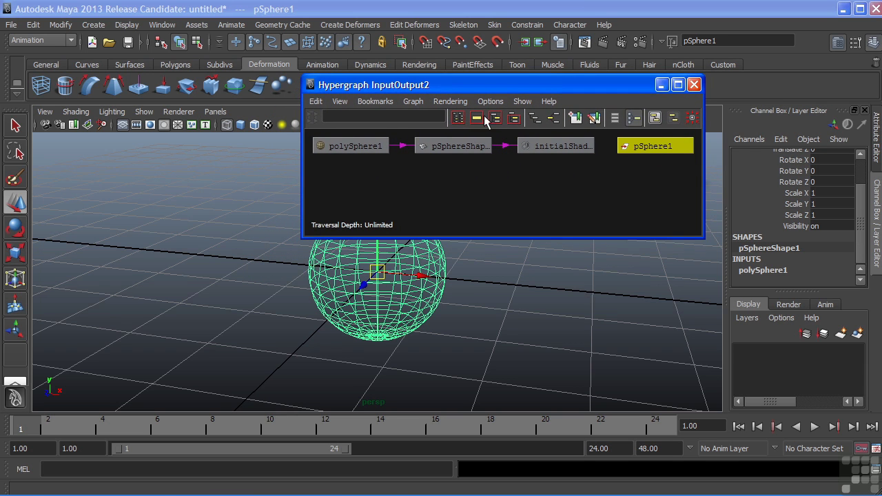
{"action": "left_click", "coordinate": [769, 271]}
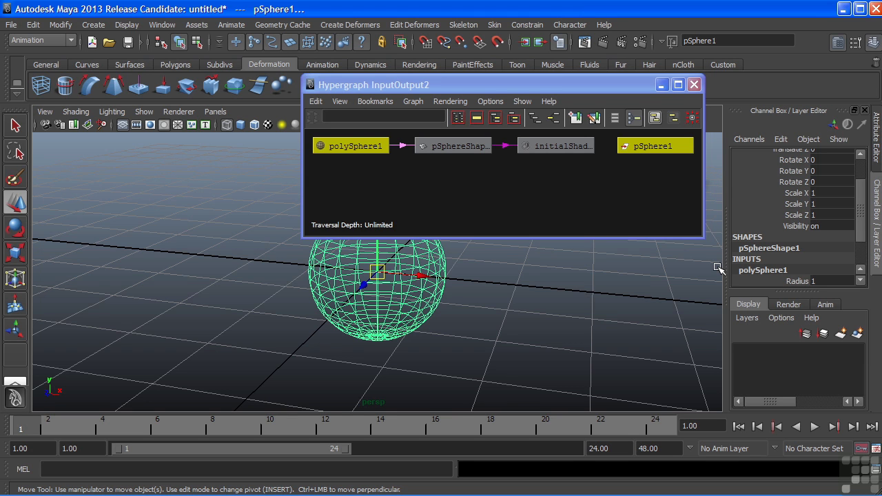
{"action": "left_click_drag", "start_coordinate": [863, 218], "coordinate": [863, 252]}
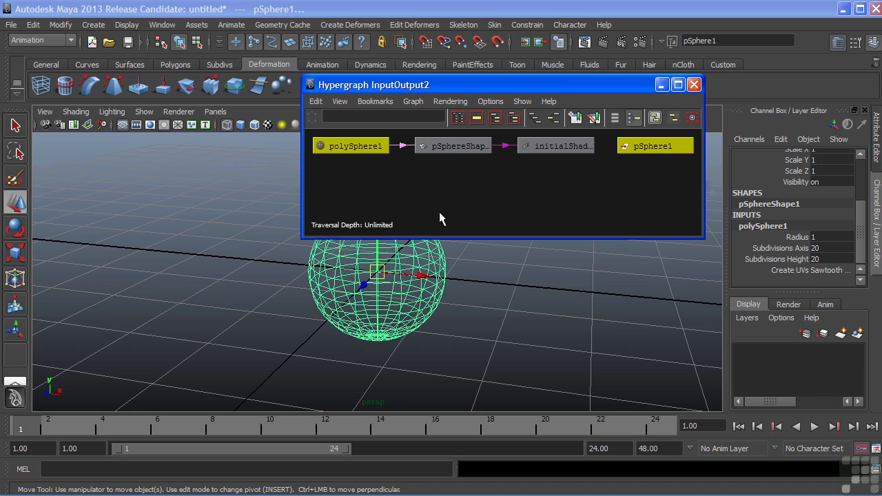
- Create a polygon cube, pCube1, at the origin inside the sphere
{"action": "left_click", "coordinate": [94, 25]}
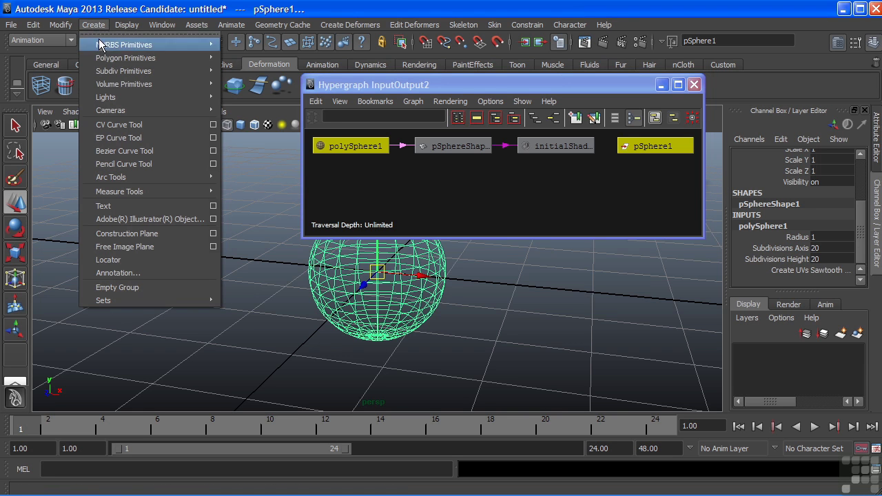
{"action": "mouse_move", "coordinate": [173, 58]}
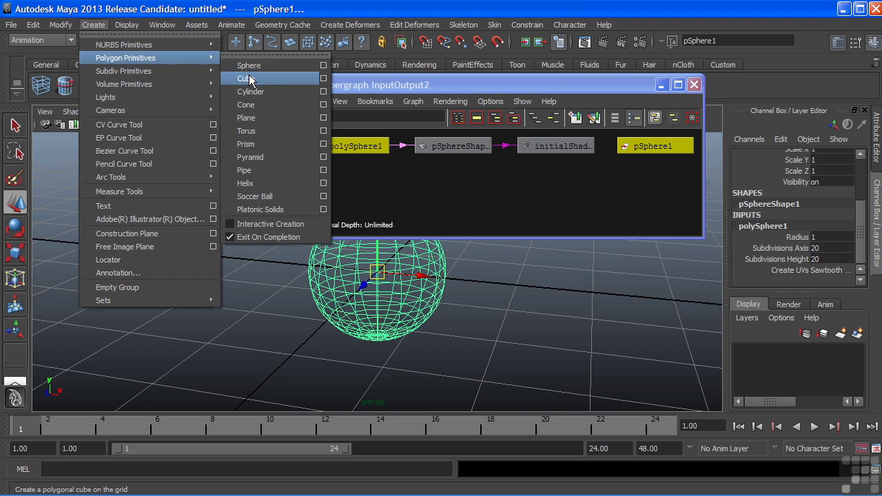
{"action": "left_click", "coordinate": [250, 79]}
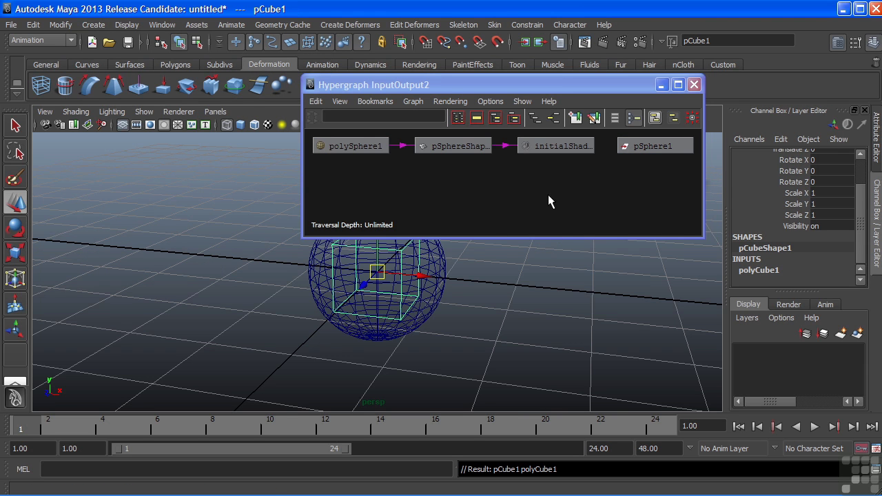
- Move pCube1 right along X, out of the sphere, framing both objects
{"action": "scroll", "coordinate": [435, 185], "scroll_direction": "down", "scroll_amount": 4}
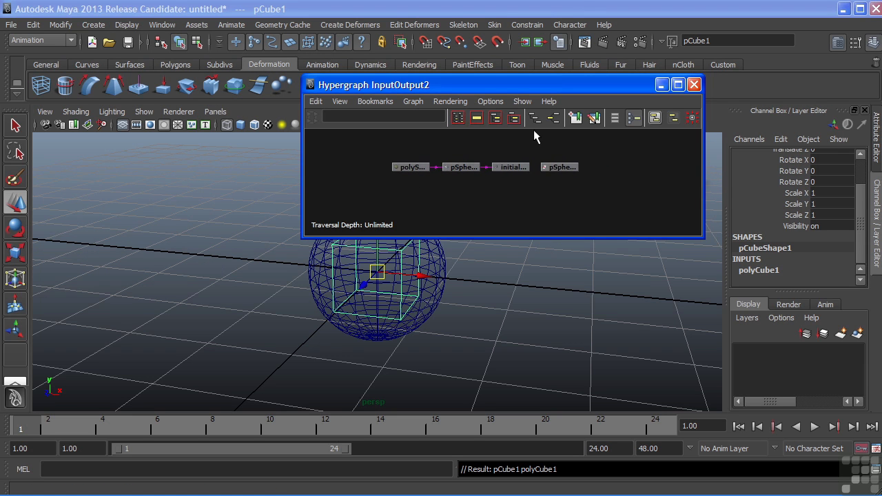
{"action": "scroll", "coordinate": [545, 163], "scroll_direction": "down", "scroll_amount": 2}
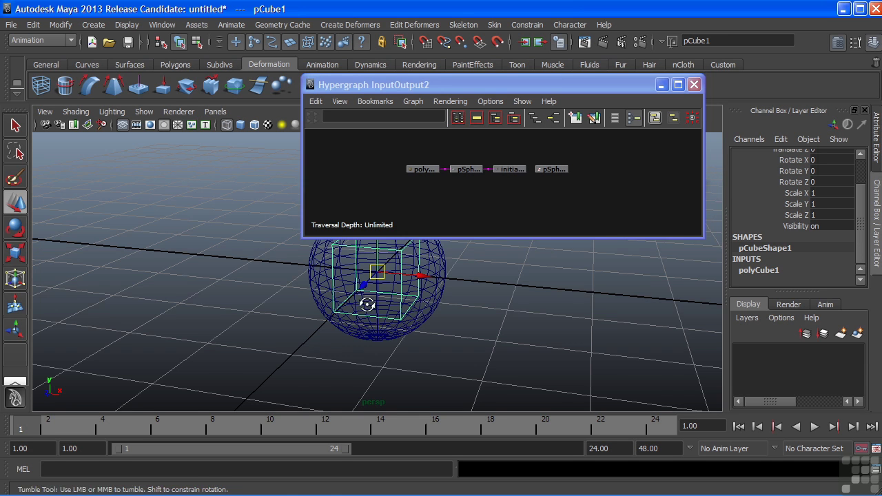
{"action": "left_click_drag", "start_coordinate": [367, 304], "coordinate": [89, 301], "text": "alt"}
{"action": "left_click", "coordinate": [315, 282]}
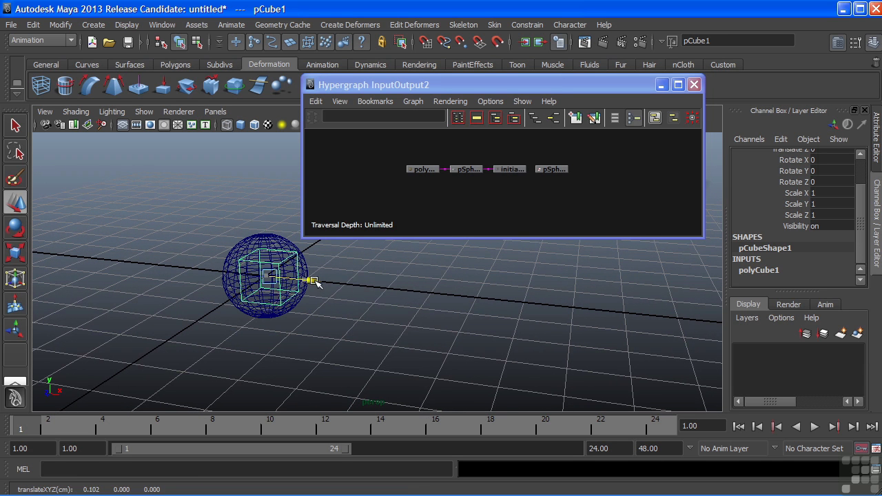
{"action": "left_click_drag", "start_coordinate": [315, 282], "coordinate": [506, 322]}
{"action": "middle_click_drag", "start_coordinate": [422, 301], "coordinate": [375, 299], "text": "alt"}
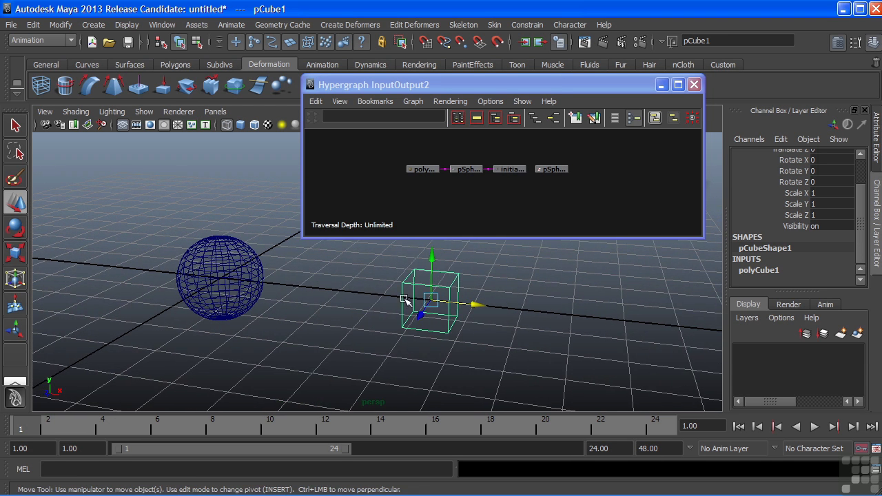
- Show the input/output connections of the cube and then the sphere in the Hypergraph
{"action": "left_click", "coordinate": [553, 116]}
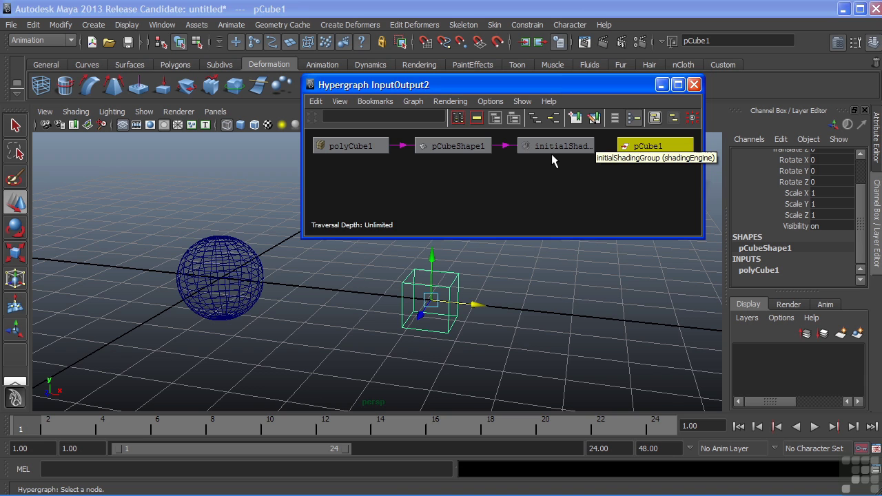
{"action": "left_click", "coordinate": [247, 279]}
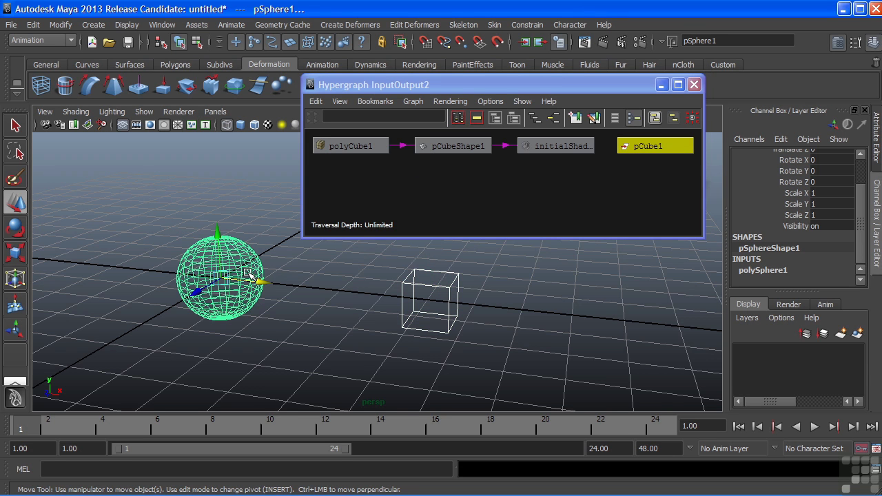
{"action": "left_click", "coordinate": [555, 115]}
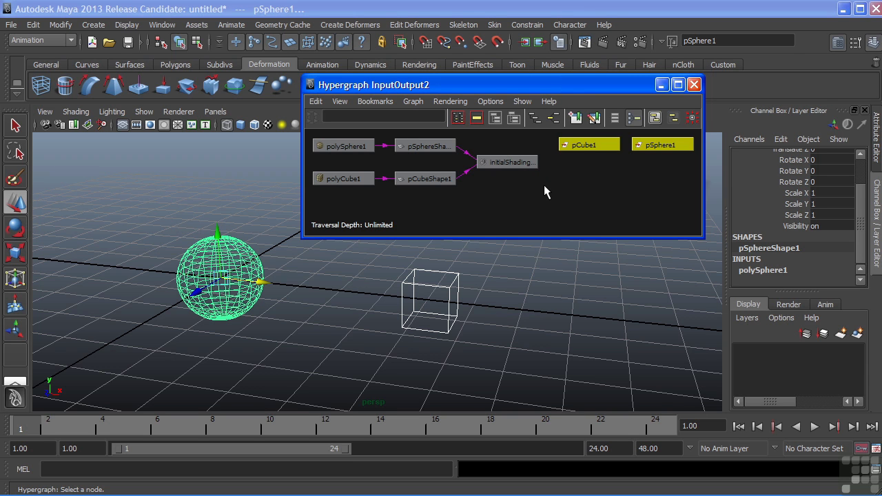
- Enlarge the Hypergraph window, frame all nodes, and switch it to the scene hierarchy
{"action": "left_click_drag", "start_coordinate": [701, 237], "coordinate": [736, 262]}
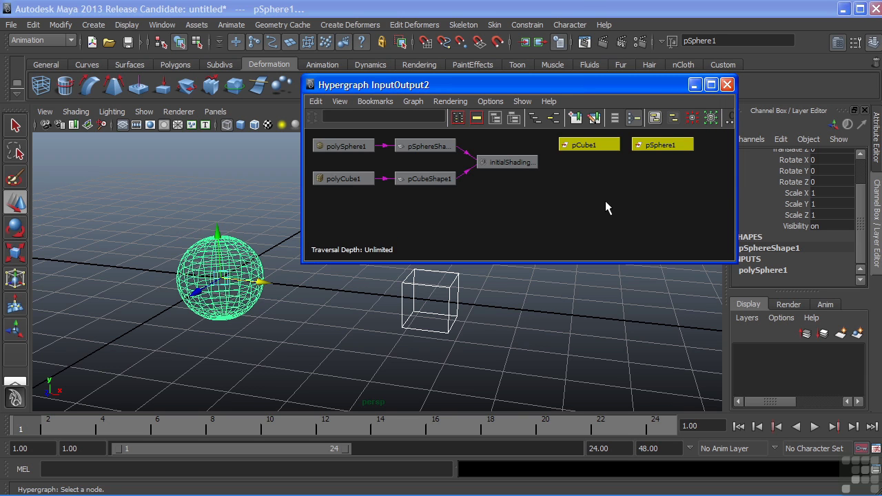
{"action": "key", "text": "a"}
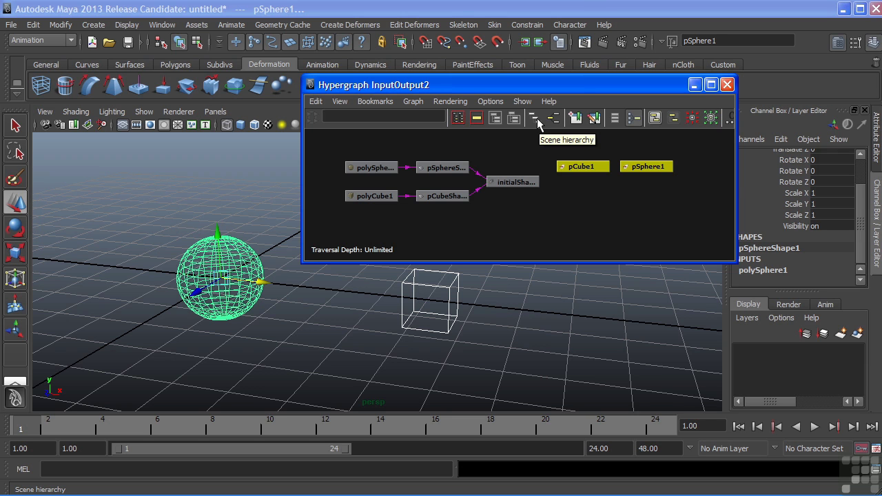
{"action": "left_click", "coordinate": [534, 117]}
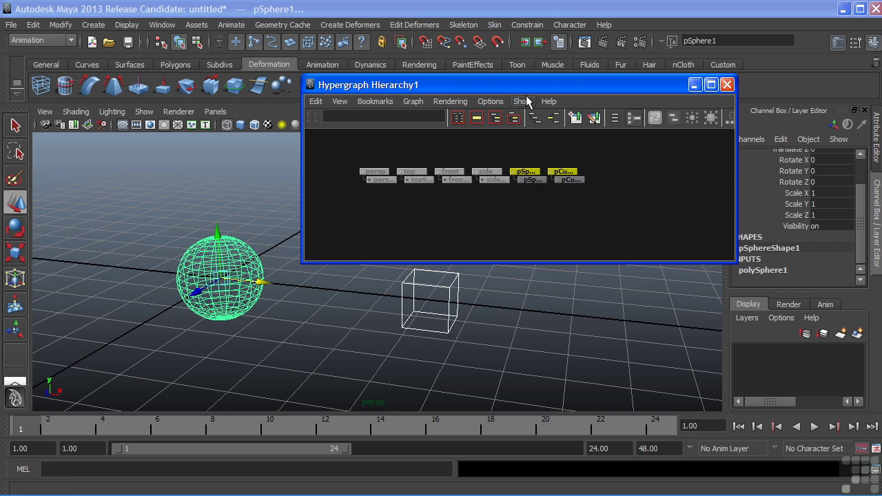
- Move the Hypergraph window up-left and zoom in on the camera, pSphere1 and pCube1 nodes
{"action": "left_click_drag", "start_coordinate": [521, 83], "coordinate": [457, 59]}
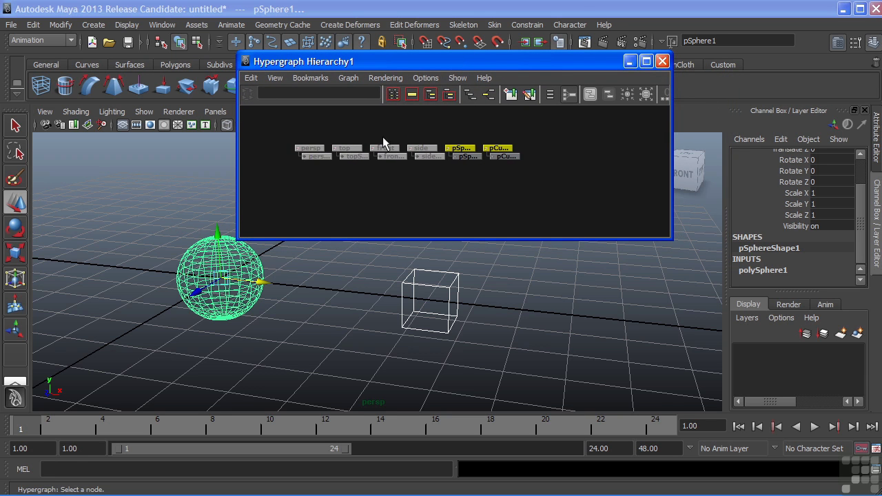
{"action": "scroll", "coordinate": [462, 168], "scroll_direction": "up", "scroll_amount": 3}
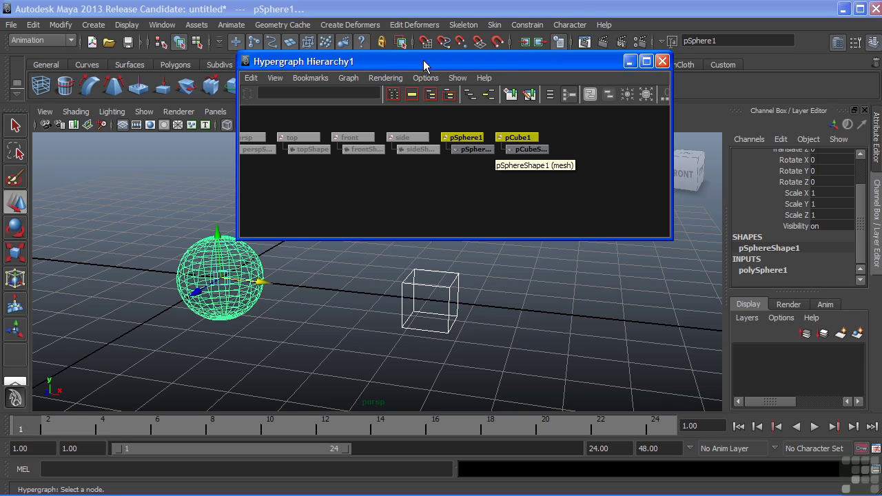
{"action": "left_click_drag", "start_coordinate": [422, 62], "coordinate": [411, 54]}
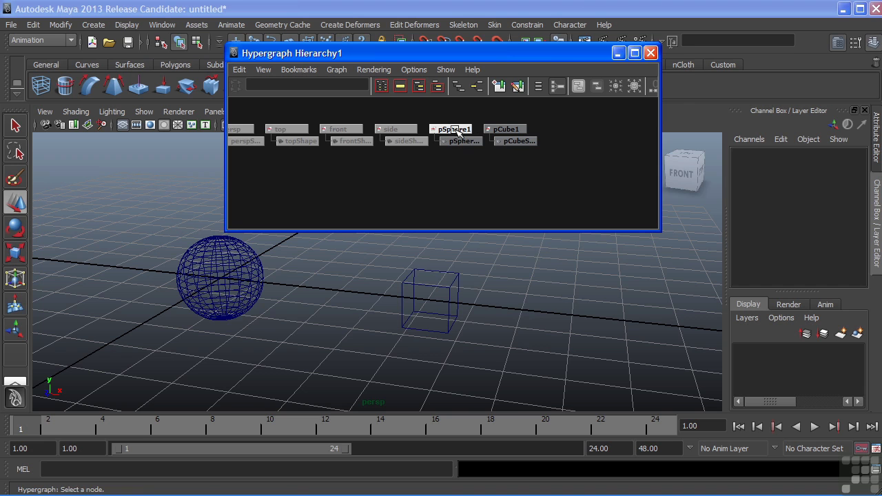
- Parent pSphere1 under pCube1 by dragging its node onto the cube's node
{"action": "left_click", "coordinate": [455, 130]}
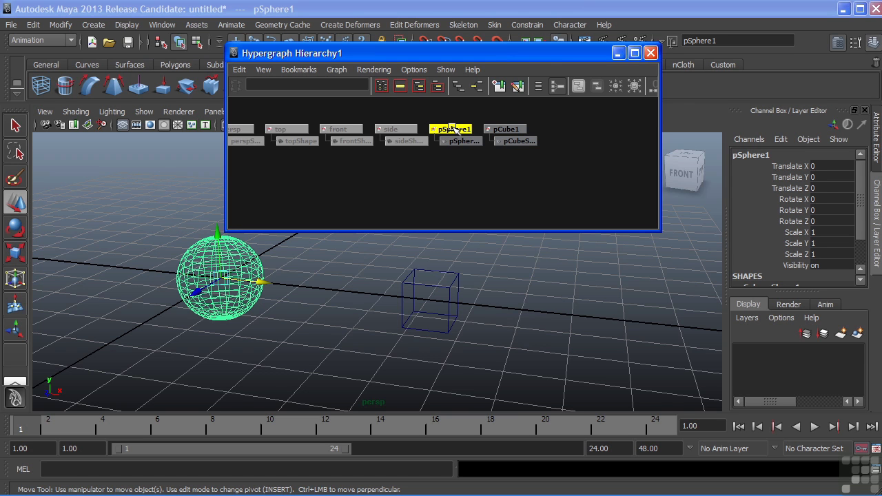
{"action": "middle_click_drag", "start_coordinate": [453, 129], "coordinate": [508, 131]}
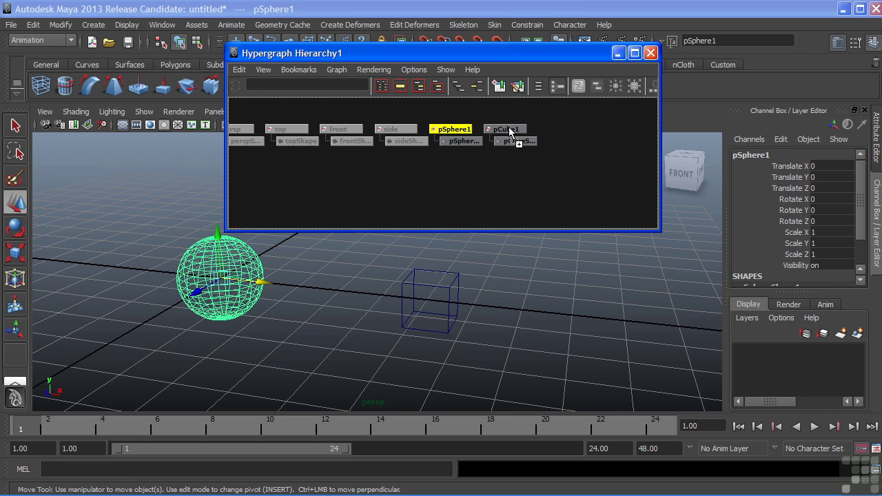
{"action": "middle_click_drag", "start_coordinate": [508, 127], "coordinate": [509, 128]}
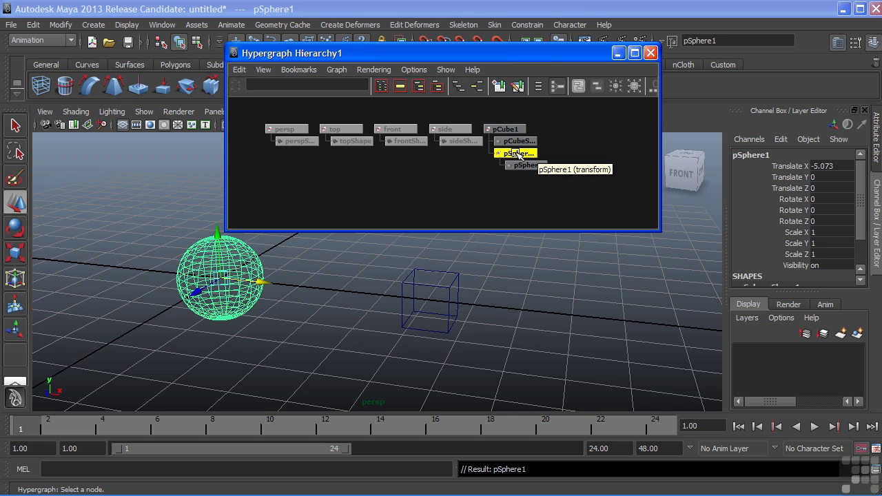
- Unparent pSphere1 back to the top level and set the Hypergraph to freeform layout
{"action": "middle_click_drag", "start_coordinate": [518, 155], "coordinate": [517, 158]}
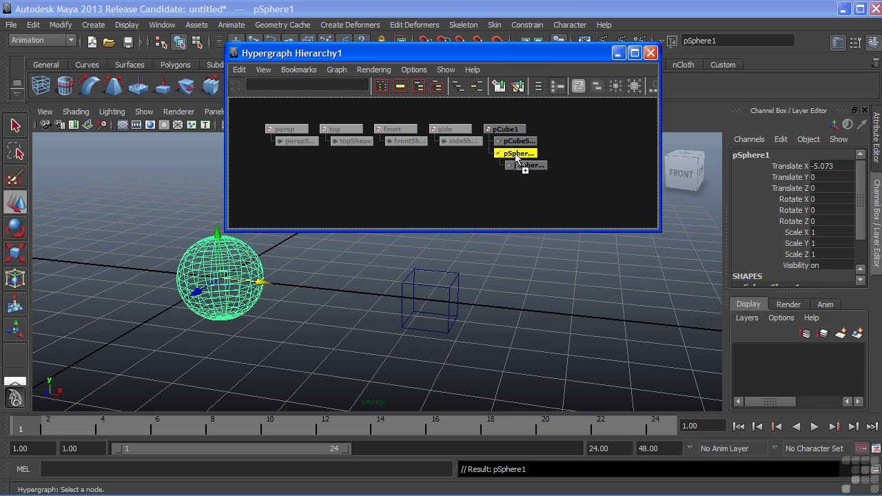
{"action": "middle_click_drag", "start_coordinate": [515, 154], "coordinate": [456, 174]}
{"action": "middle_click_drag", "start_coordinate": [455, 173], "coordinate": [456, 172]}
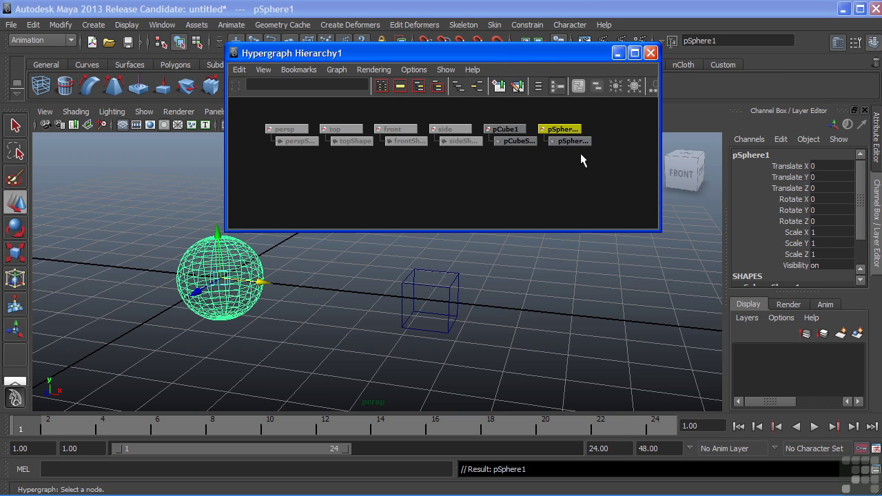
{"action": "mouse_move", "coordinate": [528, 158]}
{"action": "right_mouse_down", "text": "alt"}
{"action": "mouse_move", "coordinate": [508, 178]}
{"action": "mouse_move", "coordinate": [450, 153]}
{"action": "mouse_move", "coordinate": [524, 158]}
{"action": "mouse_move", "coordinate": [515, 159]}
{"action": "right_mouse_up", "text": "alt"}
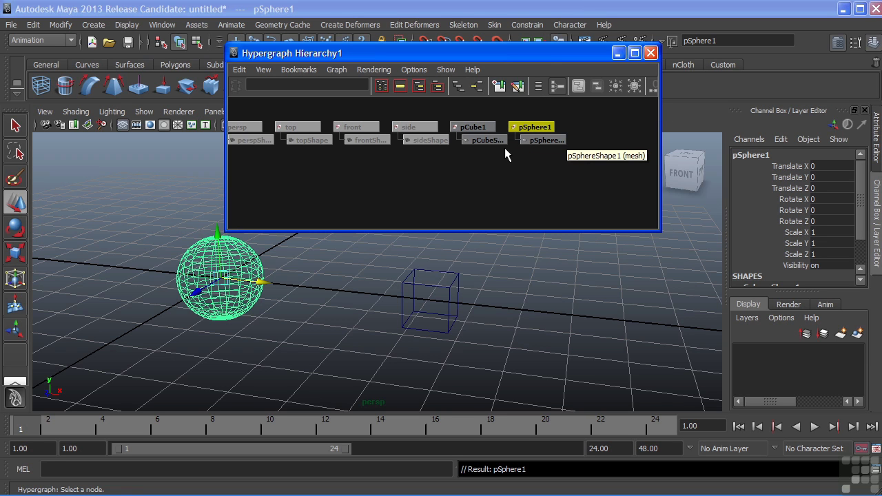
{"action": "left_click", "coordinate": [538, 87]}
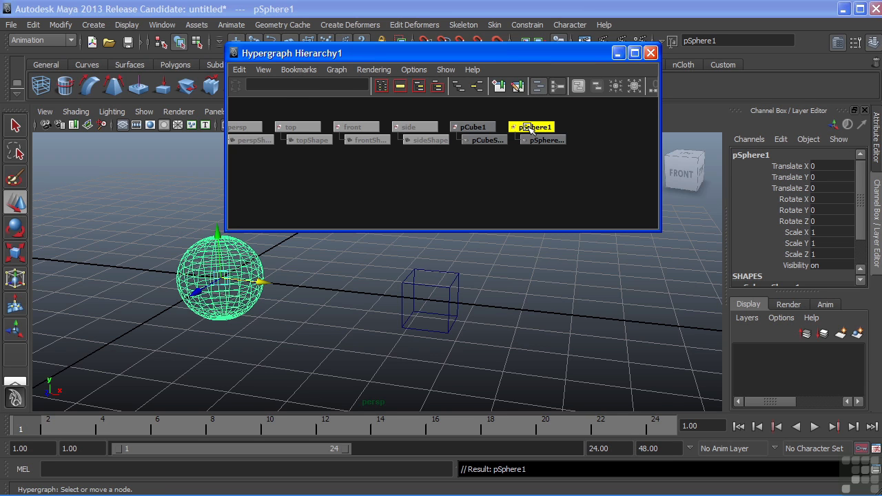
- Drag pSphere1 to the upper right of the freeform graph and zoom out
{"action": "left_click_drag", "start_coordinate": [531, 129], "coordinate": [533, 179]}
{"action": "mouse_move", "coordinate": [533, 181]}
{"action": "middle_mouse_down", "text": "alt"}
{"action": "mouse_move", "coordinate": [508, 161]}
{"action": "mouse_move", "coordinate": [437, 158]}
{"action": "mouse_move", "coordinate": [519, 170]}
{"action": "middle_mouse_up", "text": "alt"}
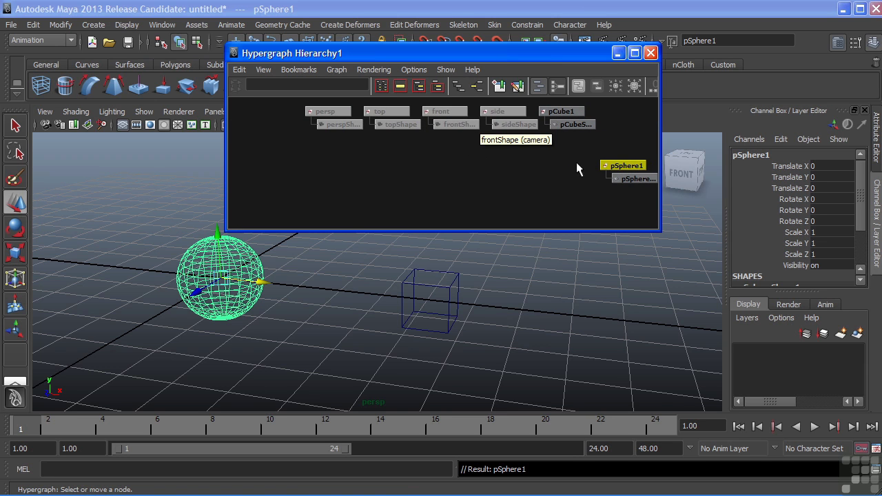
{"action": "left_click_drag", "start_coordinate": [632, 166], "coordinate": [645, 136]}
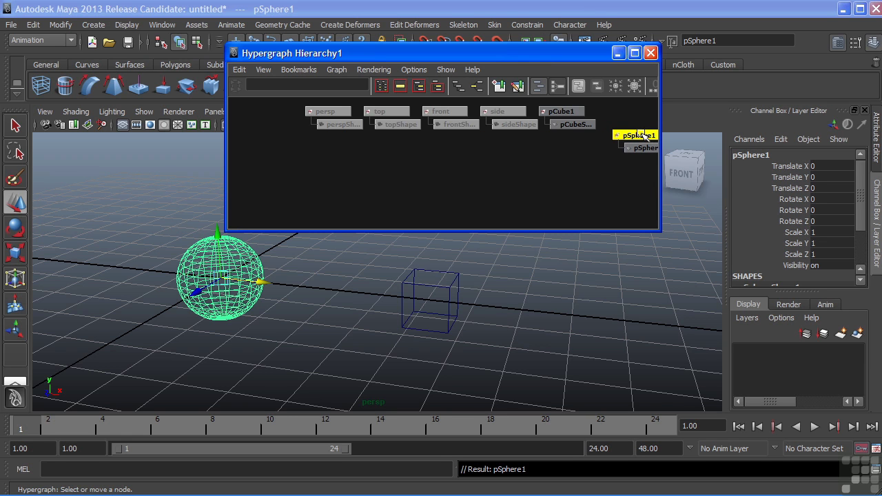
{"action": "left_click_drag", "start_coordinate": [642, 136], "coordinate": [512, 135]}
{"action": "right_click_drag", "start_coordinate": [514, 138], "coordinate": [544, 160], "text": "alt"}
{"action": "middle_click_drag", "start_coordinate": [544, 160], "coordinate": [516, 172], "text": "alt"}
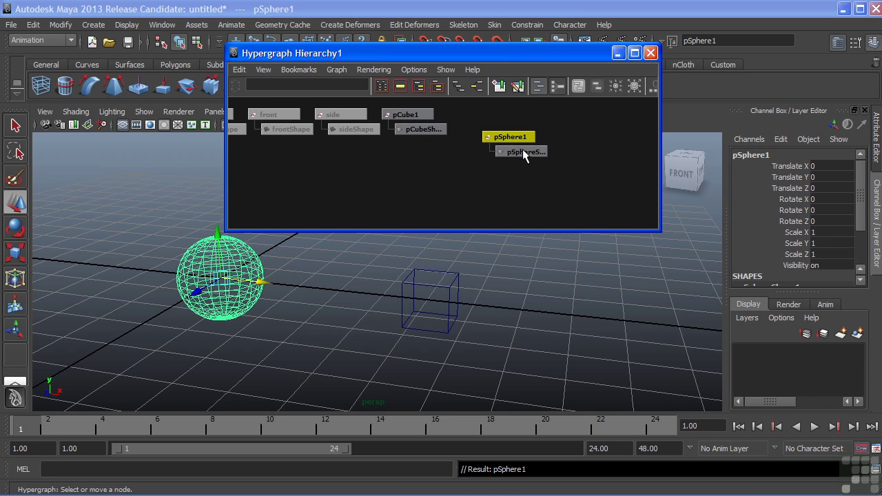
{"action": "right_click_drag", "start_coordinate": [524, 146], "coordinate": [414, 161], "text": "alt"}
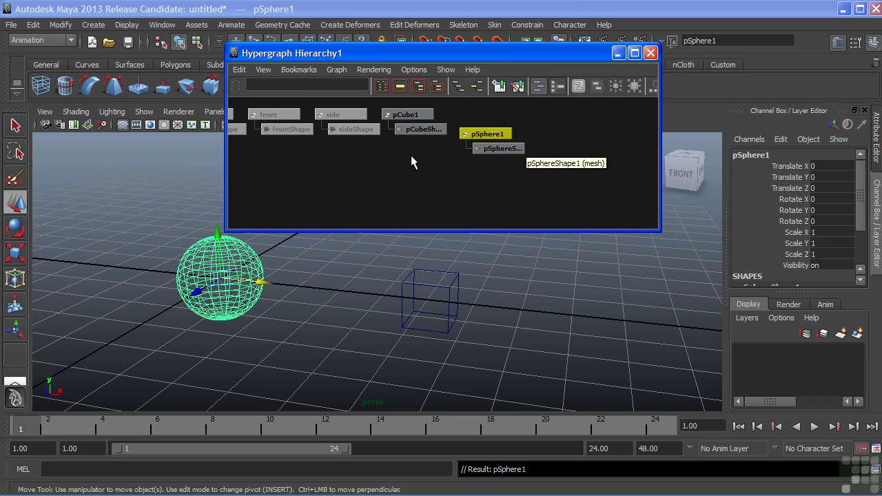
{"action": "middle_click_drag", "start_coordinate": [414, 161], "coordinate": [400, 162], "text": "alt"}
- Drop pSphere1 onto pCube1 to reparent it, then spread both nodes apart
{"action": "left_click_drag", "start_coordinate": [643, 155], "coordinate": [586, 183]}
{"action": "middle_click_drag", "start_coordinate": [586, 183], "coordinate": [536, 139]}
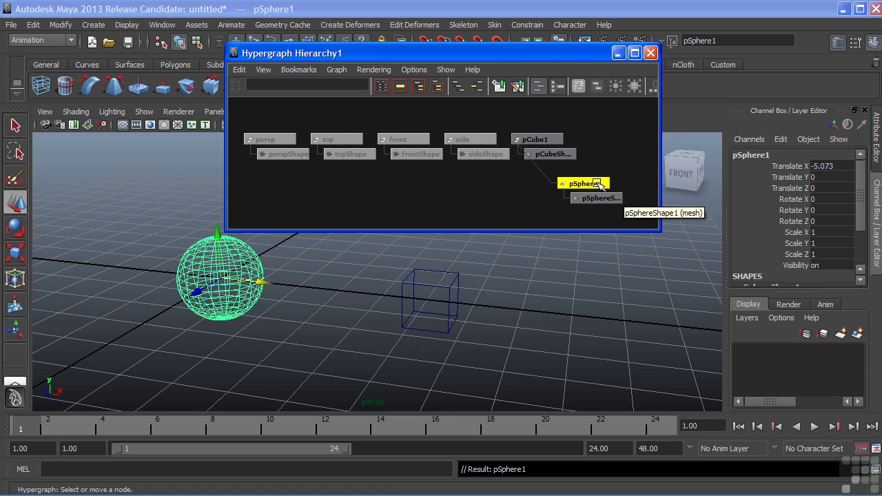
{"action": "left_click_drag", "start_coordinate": [594, 183], "coordinate": [480, 208]}
{"action": "left_click_drag", "start_coordinate": [542, 140], "coordinate": [615, 128]}
{"action": "right_click_drag", "start_coordinate": [562, 157], "coordinate": [366, 158], "text": "alt"}
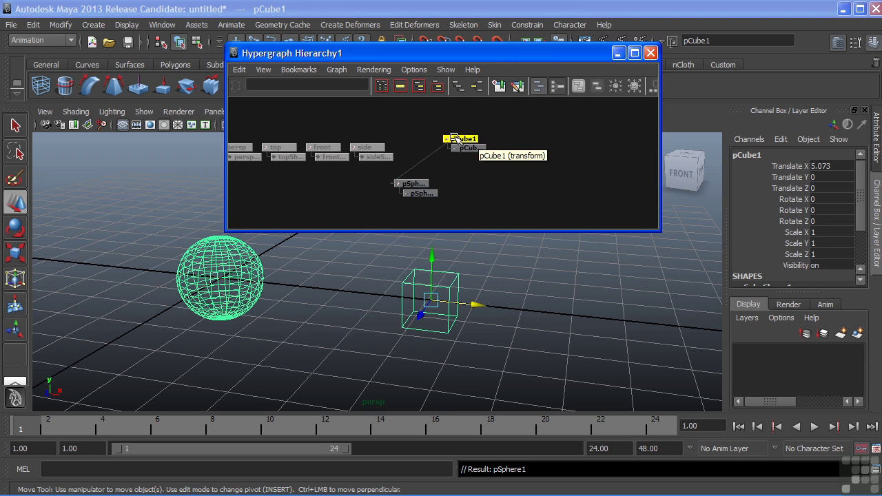
{"action": "left_click_drag", "start_coordinate": [457, 137], "coordinate": [573, 122]}
{"action": "left_click_drag", "start_coordinate": [489, 175], "coordinate": [298, 205]}
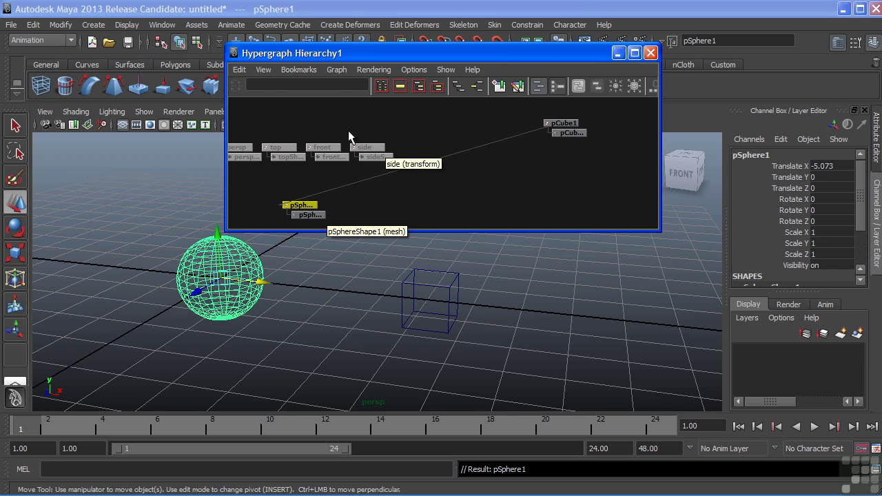
{"action": "left_click", "coordinate": [241, 71]}
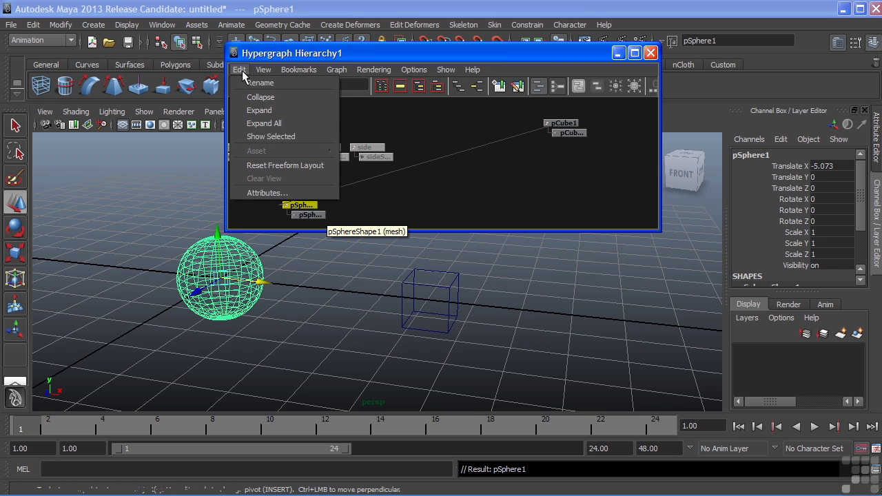
- Reset the freeform layout with Yes, then zoom in and reposition pCube1 and pSphere1
{"action": "left_click", "coordinate": [264, 166]}
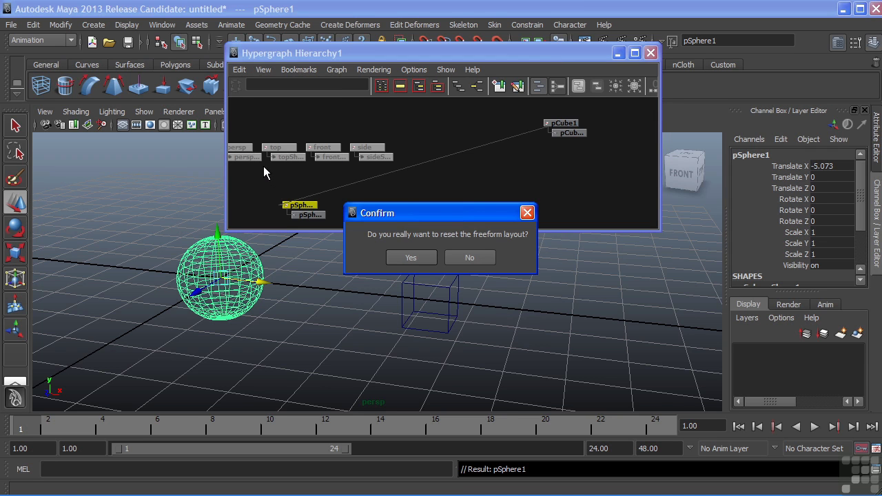
{"action": "left_click", "coordinate": [412, 257]}
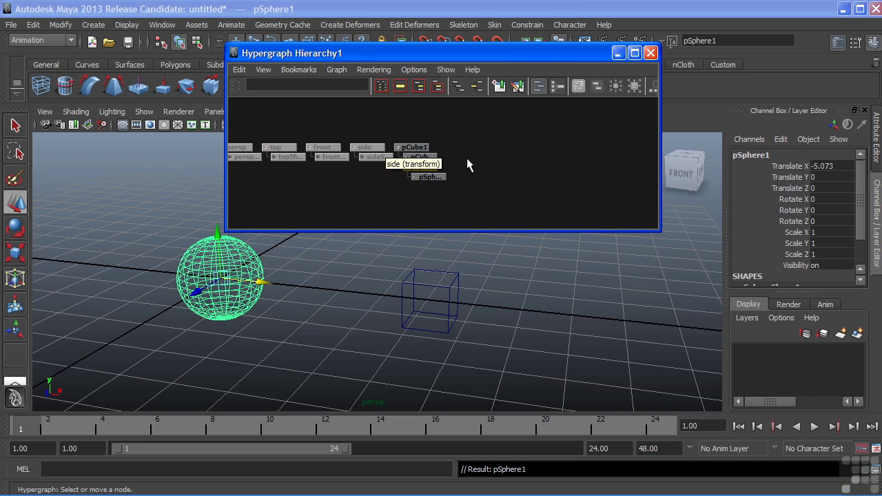
{"action": "right_click_drag", "start_coordinate": [461, 161], "coordinate": [534, 151], "text": "alt"}
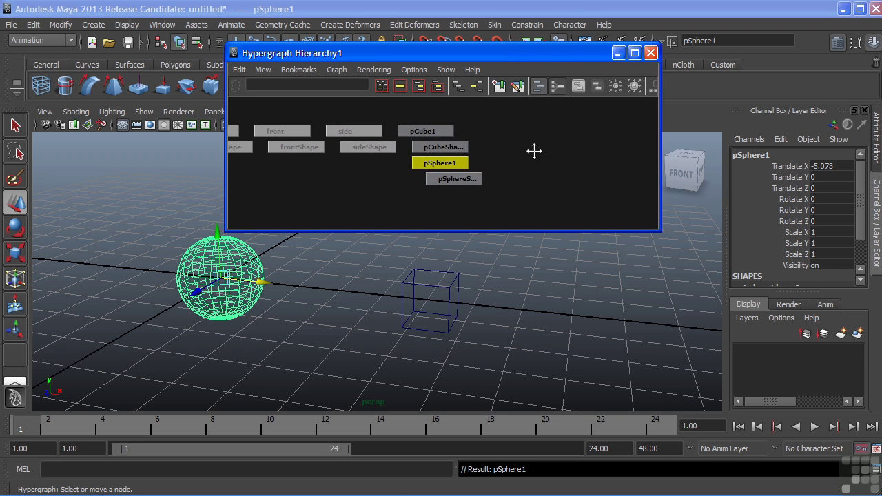
{"action": "left_click_drag", "start_coordinate": [443, 164], "coordinate": [543, 155]}
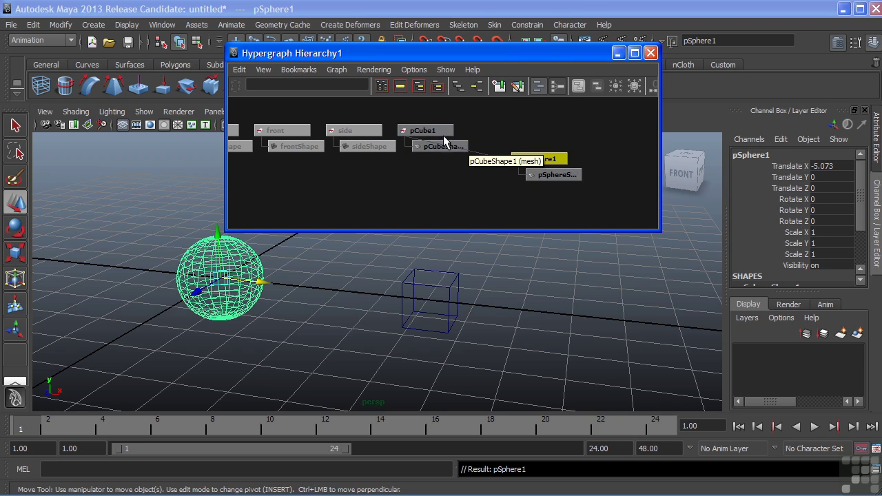
{"action": "left_click_drag", "start_coordinate": [422, 130], "coordinate": [510, 120]}
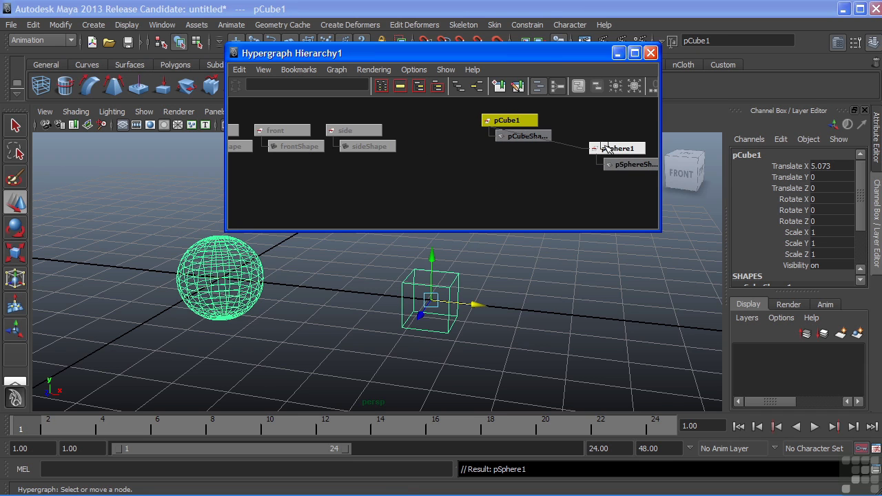
{"action": "left_click_drag", "start_coordinate": [605, 147], "coordinate": [459, 172]}
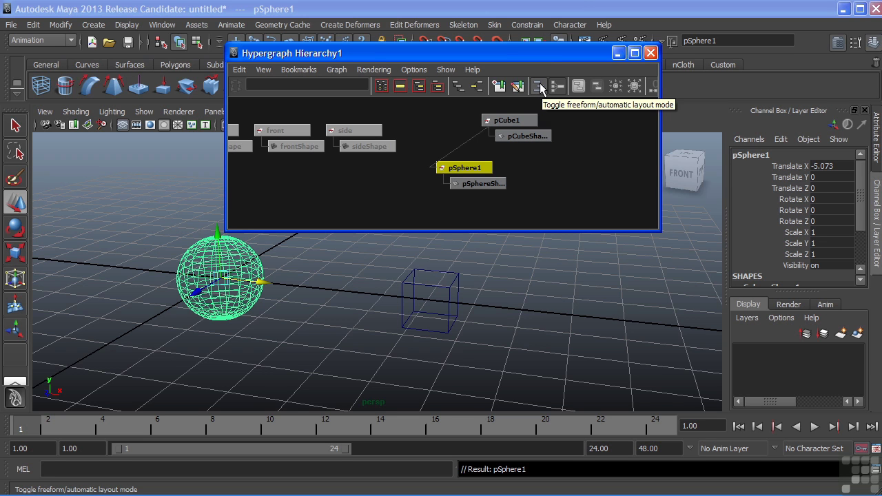
- Compare freeform and automatic layouts, leave it automatic, and frame all nodes
{"action": "left_click", "coordinate": [539, 86]}
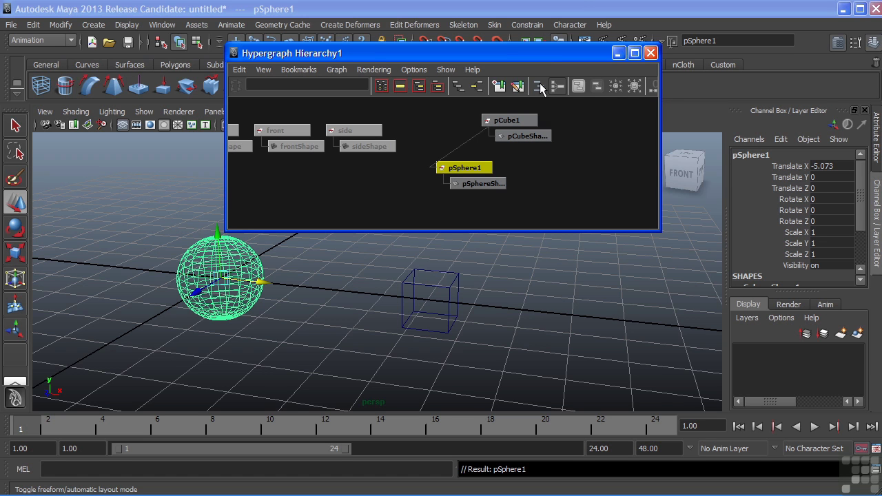
{"action": "left_click", "coordinate": [540, 87]}
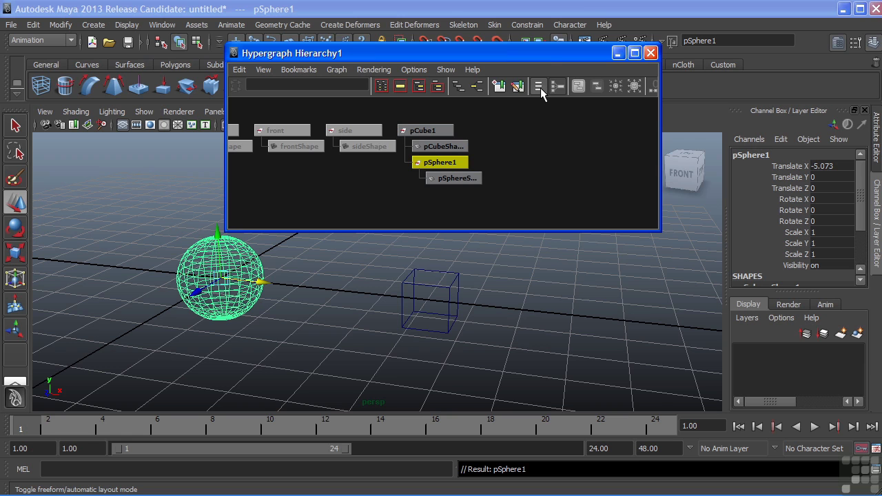
{"action": "left_click", "coordinate": [540, 88]}
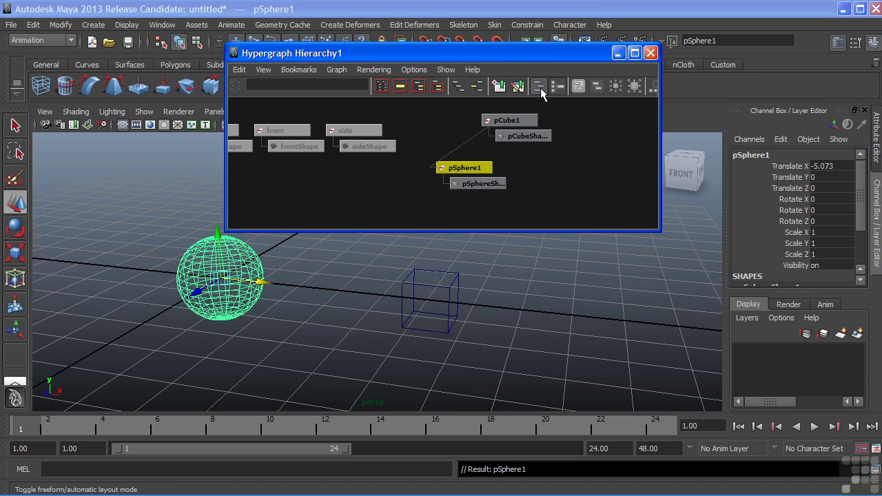
{"action": "left_click", "coordinate": [539, 88]}
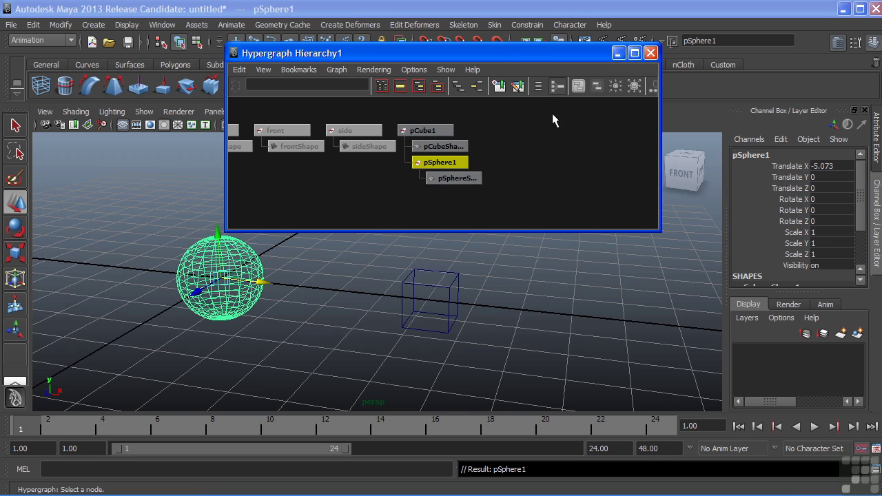
{"action": "middle_click_drag", "start_coordinate": [475, 132], "coordinate": [524, 142], "text": "alt"}
{"action": "right_click_drag", "start_coordinate": [524, 142], "coordinate": [494, 154], "text": "alt"}
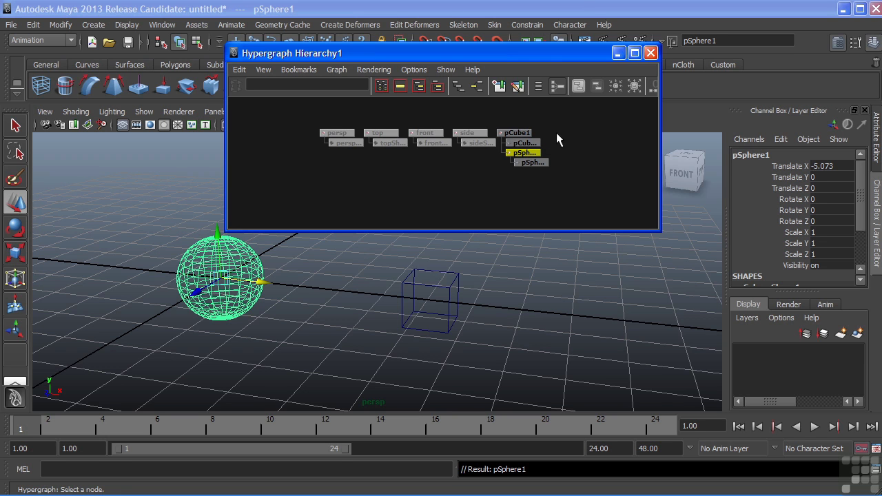
{"action": "left_click", "coordinate": [414, 69]}
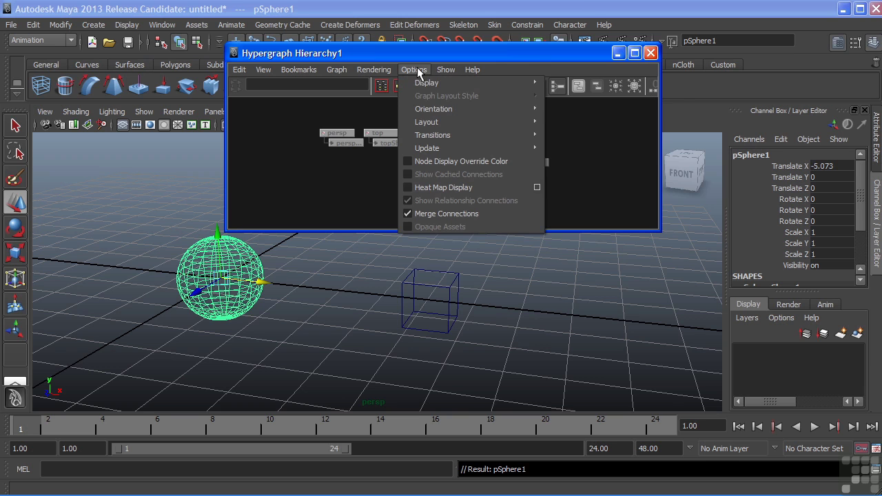
- Set the graph to vertical orientation and make the Hypergraph window taller
{"action": "mouse_move", "coordinate": [426, 108]}
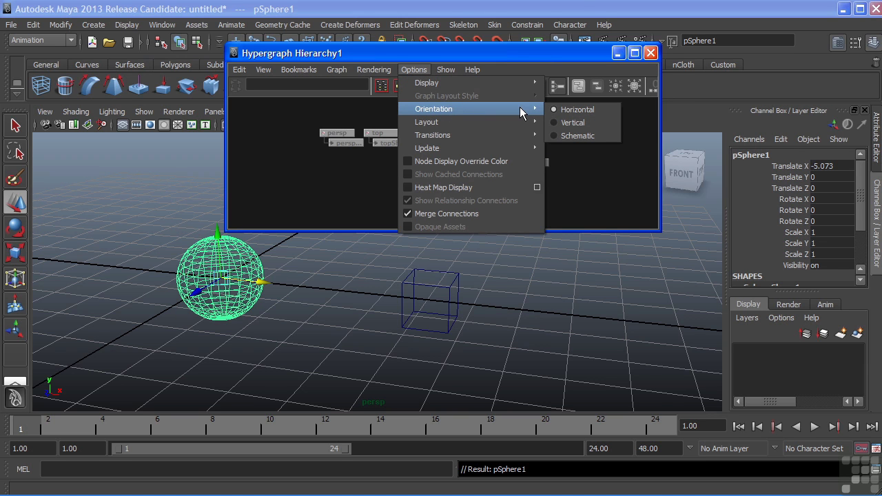
{"action": "left_click", "coordinate": [571, 123]}
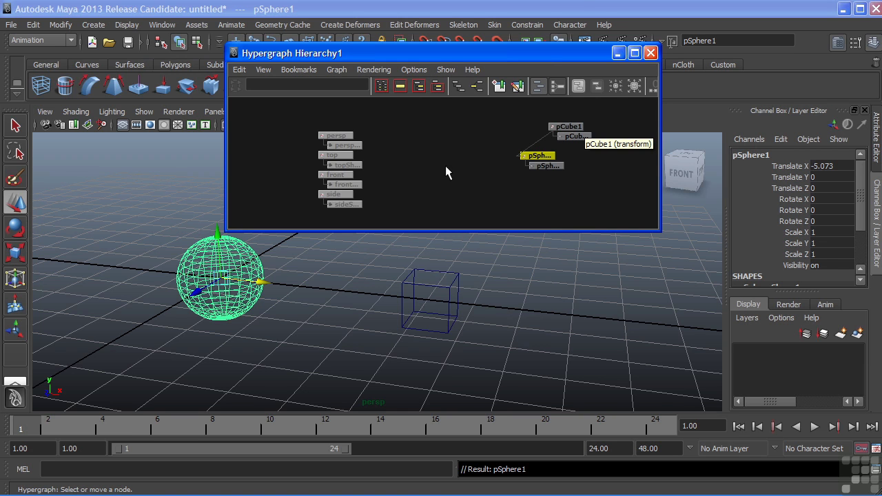
{"action": "left_click_drag", "start_coordinate": [430, 233], "coordinate": [437, 382]}
- Switch to schematic orientation, then in freeform move the pCube1 branch down-left
{"action": "left_click", "coordinate": [413, 70]}
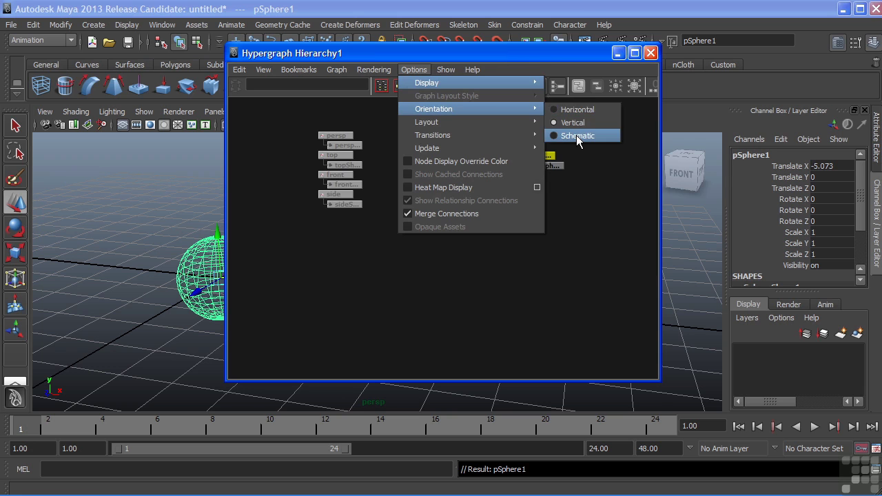
{"action": "left_click", "coordinate": [575, 134]}
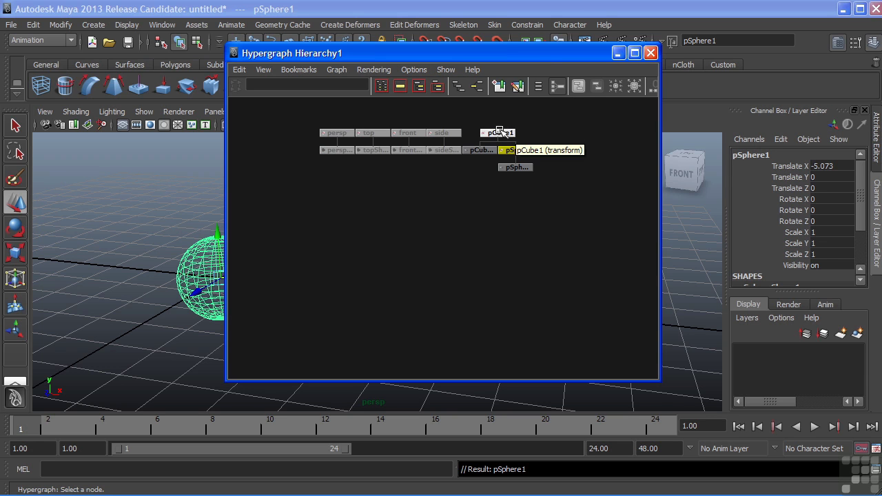
{"action": "left_click", "coordinate": [538, 87]}
{"action": "left_click_drag", "start_coordinate": [573, 129], "coordinate": [544, 146]}
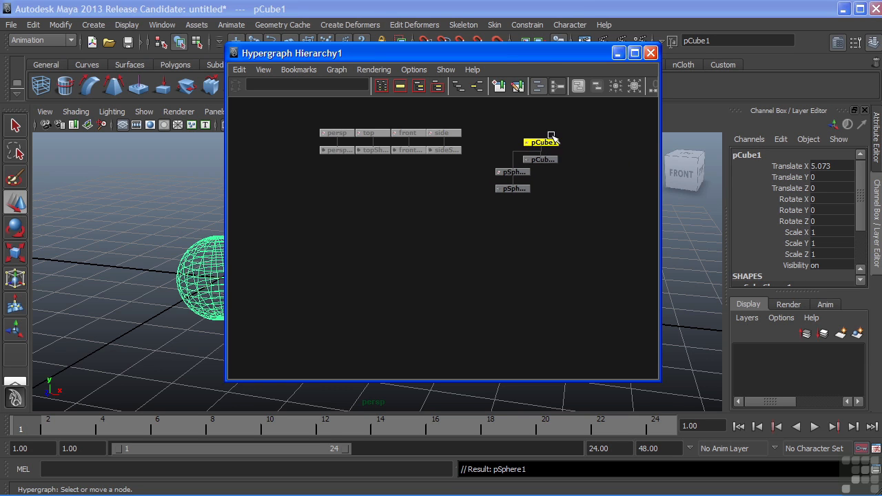
- Nudge the pCube1 branch and its children up-left toward the camera row
{"action": "left_click_drag", "start_coordinate": [552, 136], "coordinate": [532, 134]}
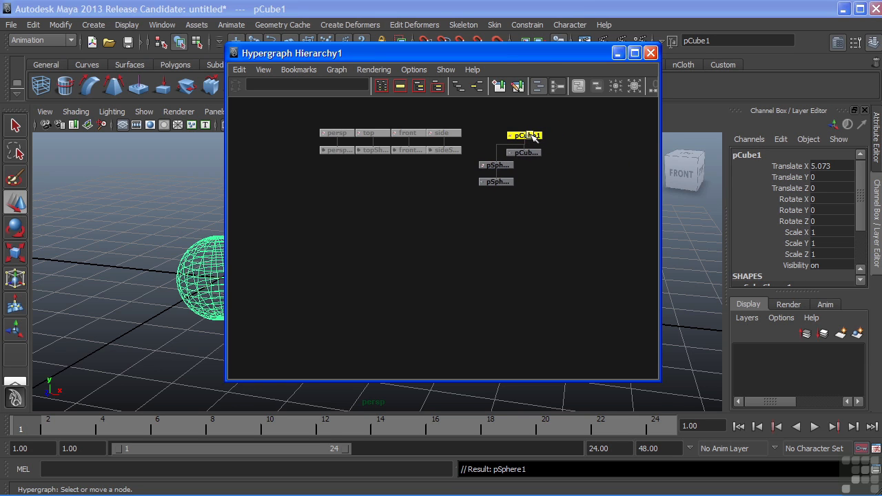